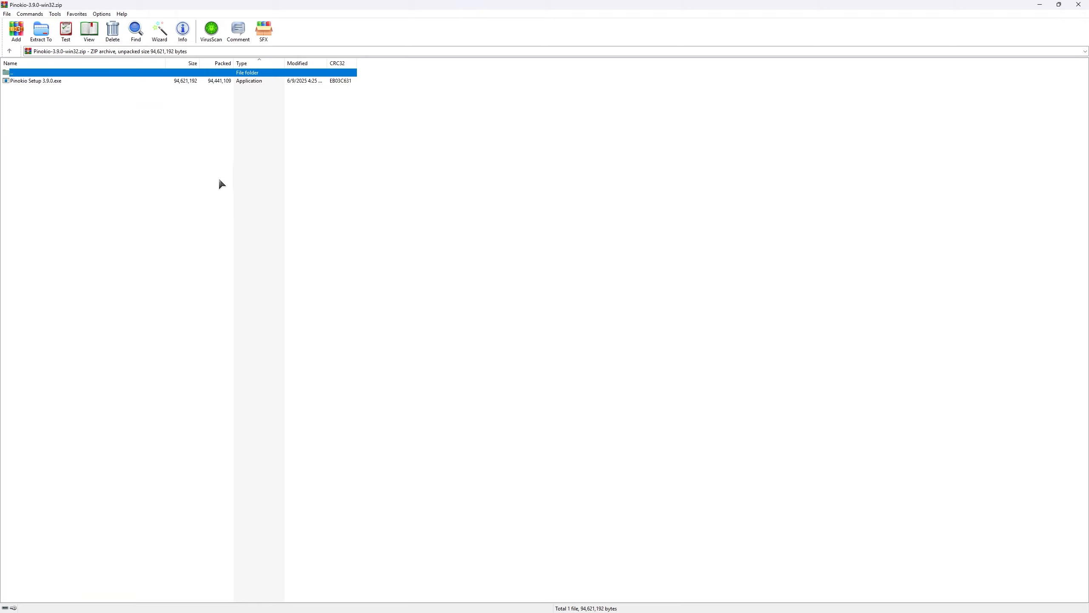
- Run the Pinokio Setup 3.9.0 installer from the WinRAR archive
double_click(45, 84)
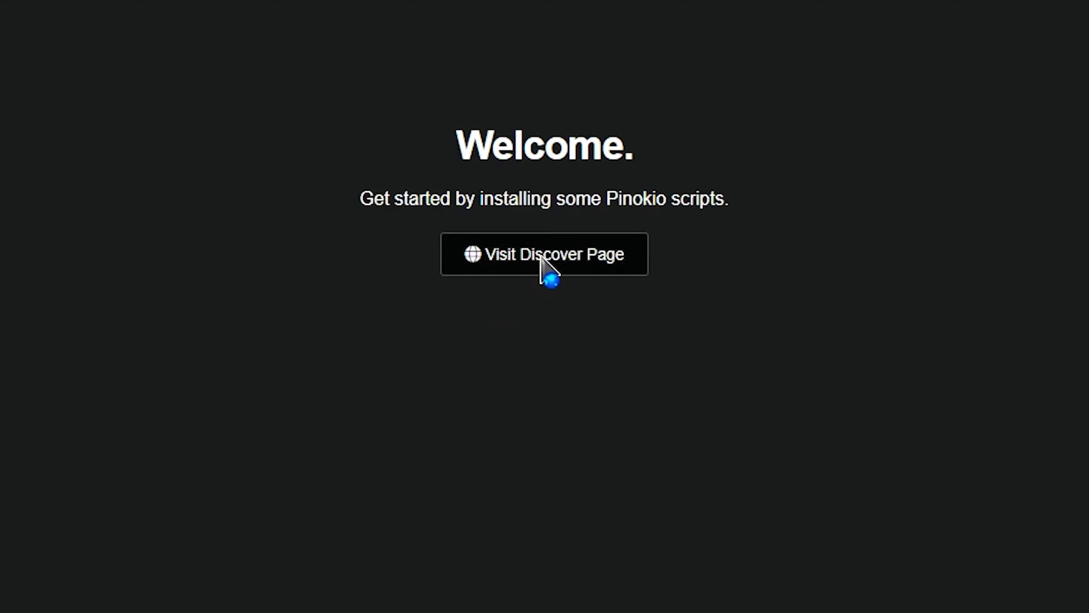
- Find 'fluxgym' on the Discover page and one-click install it under the suggested name
click(542, 258)
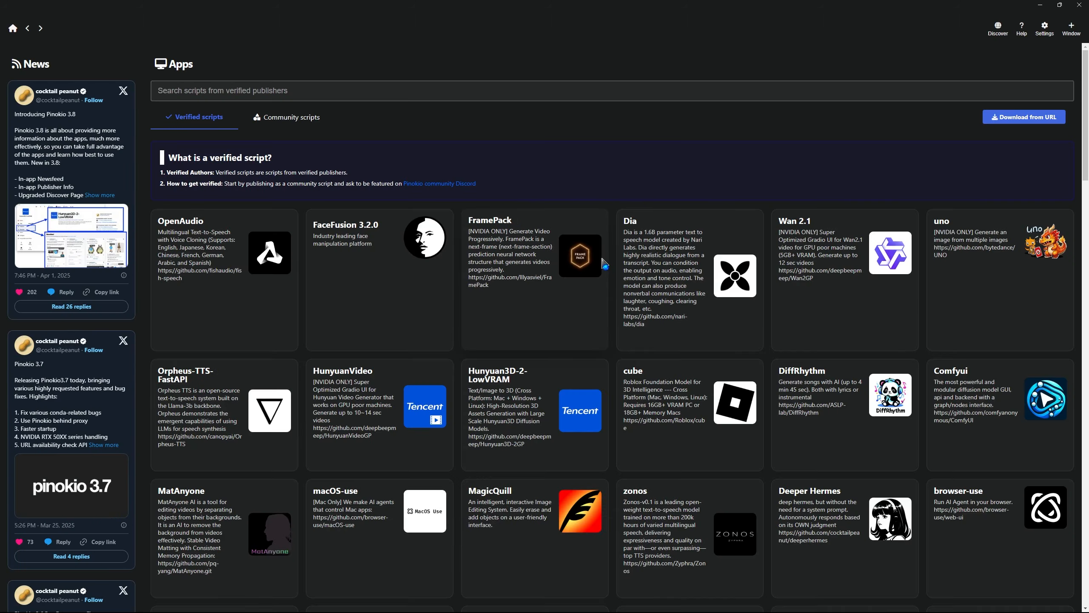
click(333, 91)
text(fluxgym)
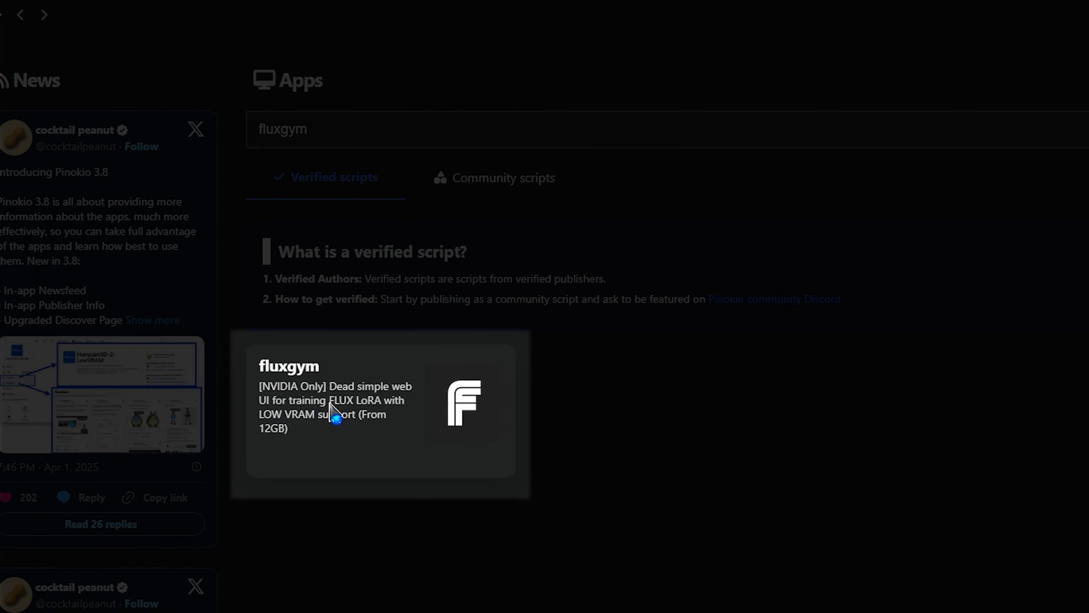
click(333, 413)
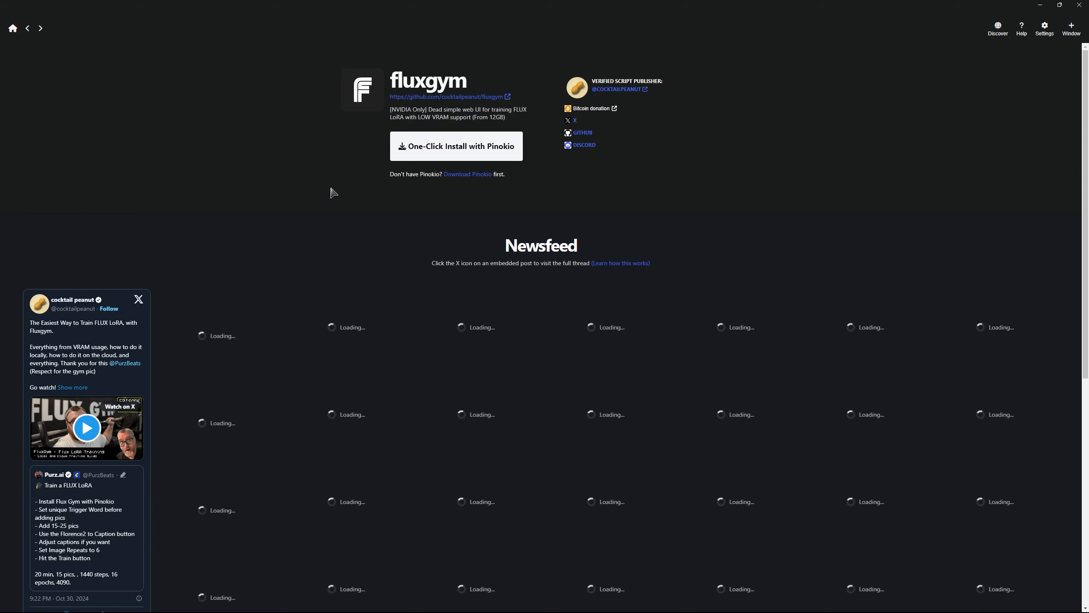
click(417, 148)
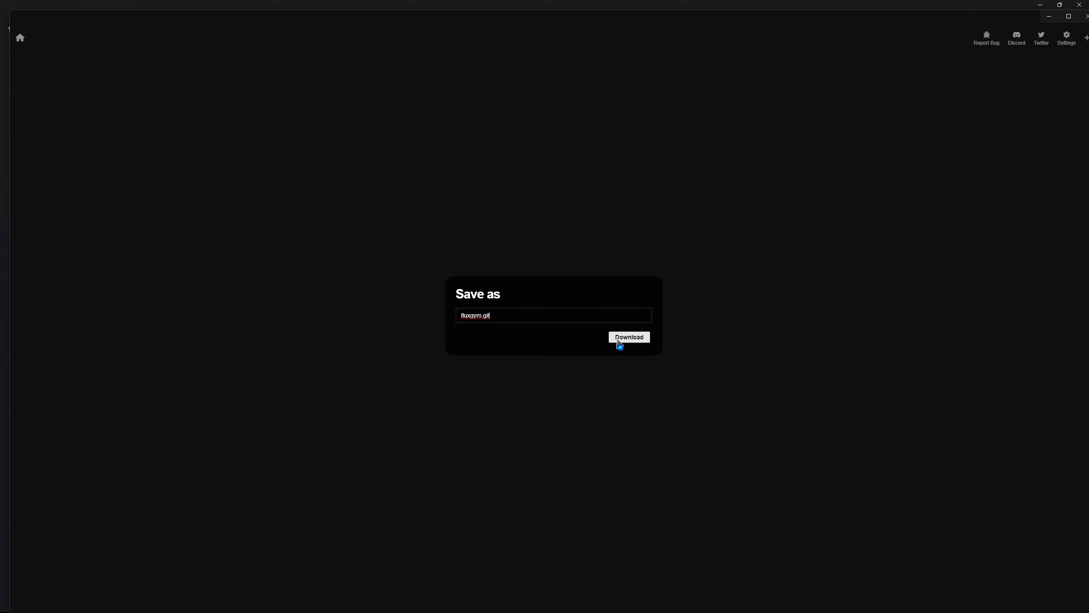
click(618, 342)
click(658, 356)
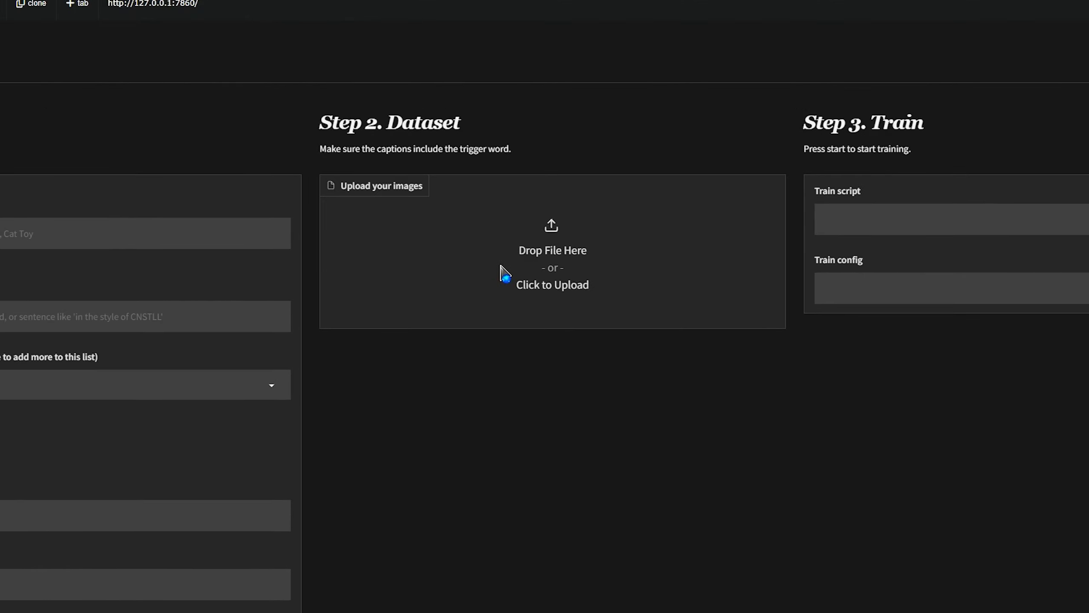
- Upload all 25 training images from the folder to the FluxGym dataset
click(505, 273)
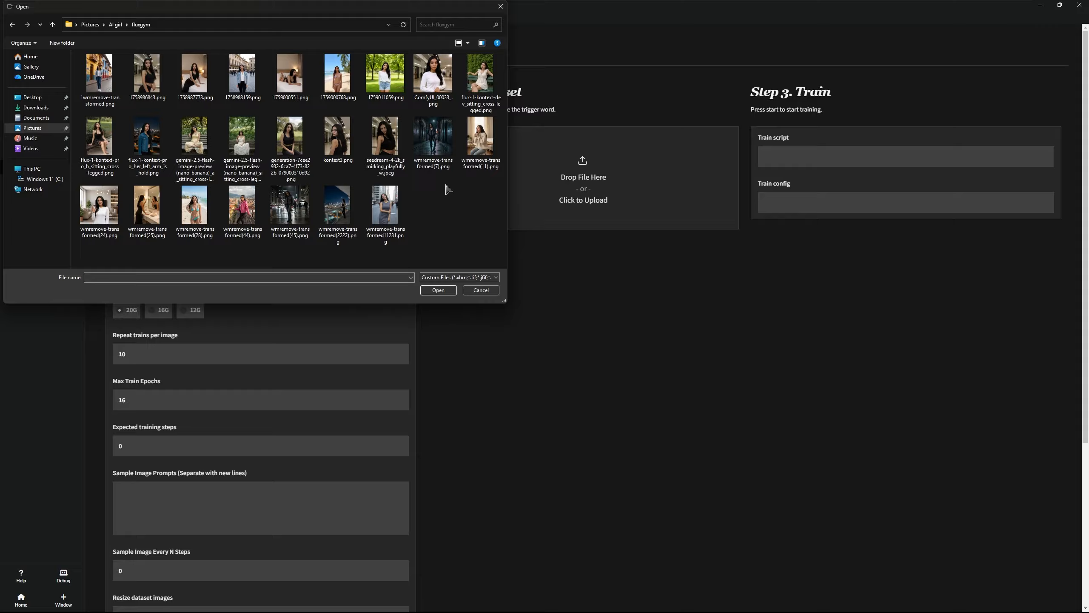
key(ctrl+a)
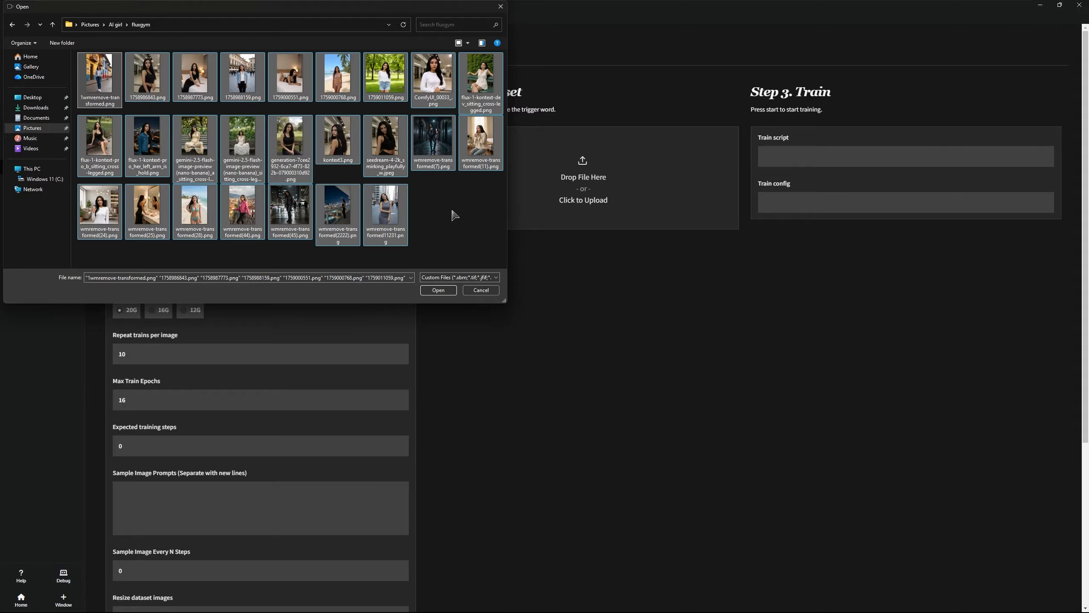
click(426, 294)
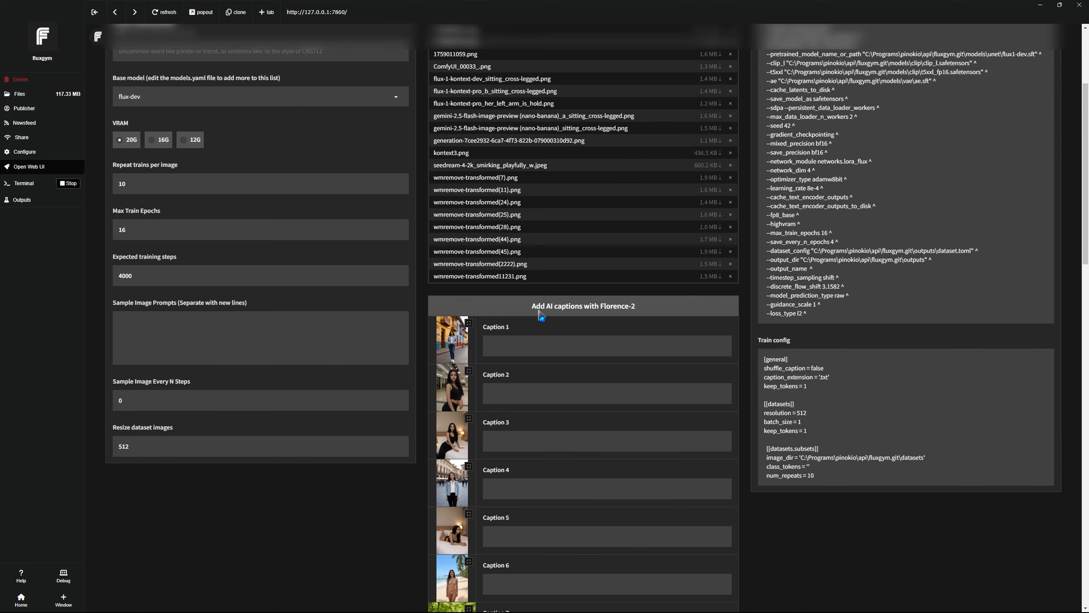
- Run Florence-2 captioning, select its '_supports_sdpa' error, and open the matching GitHub issue
click(579, 309)
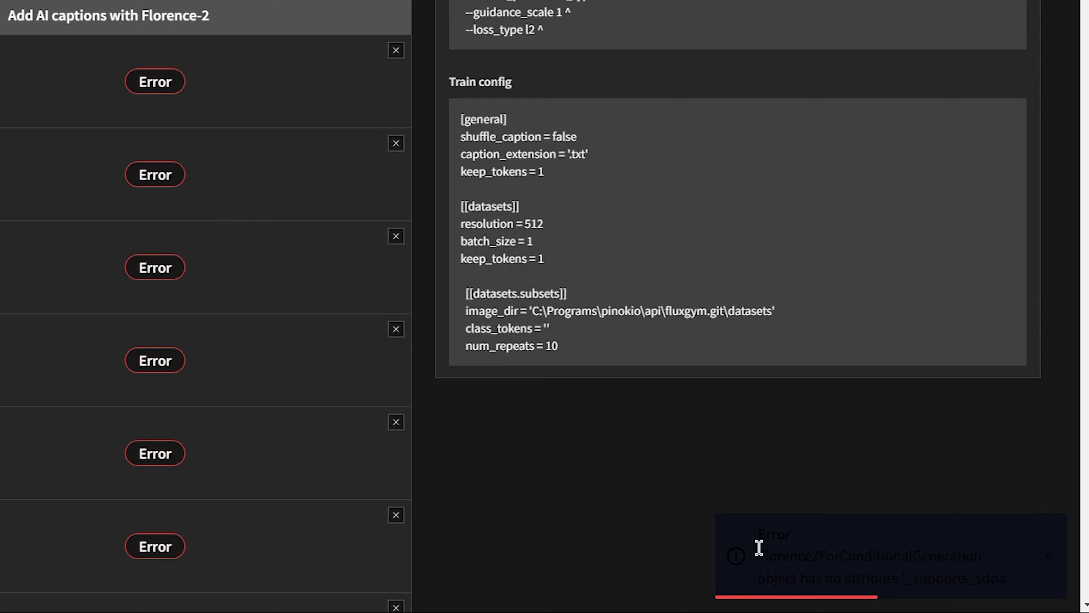
drag(919, 580, 992, 591)
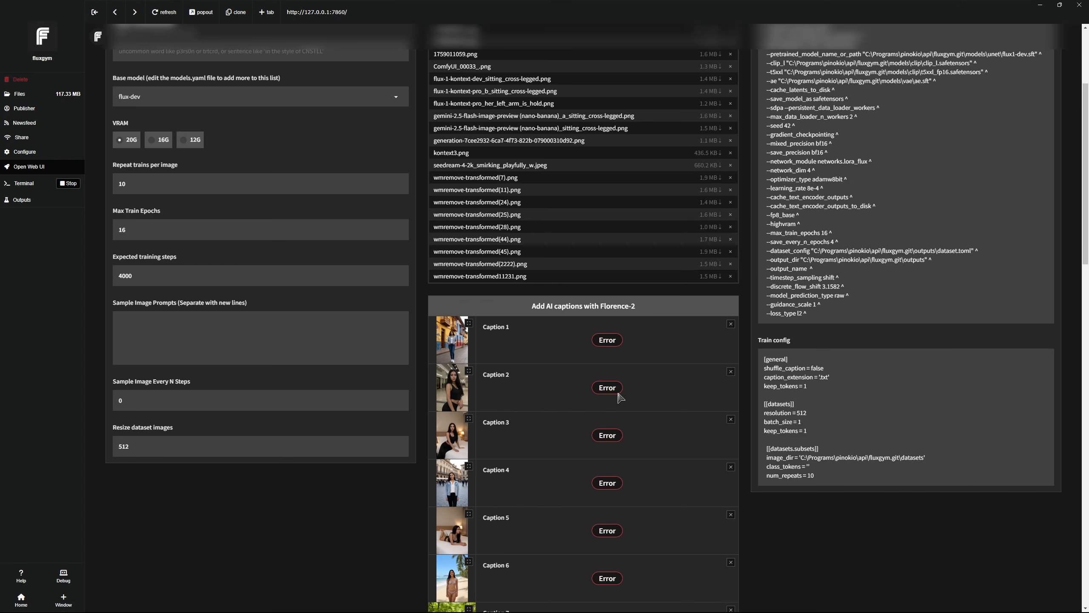
middle_click(1004, 105)
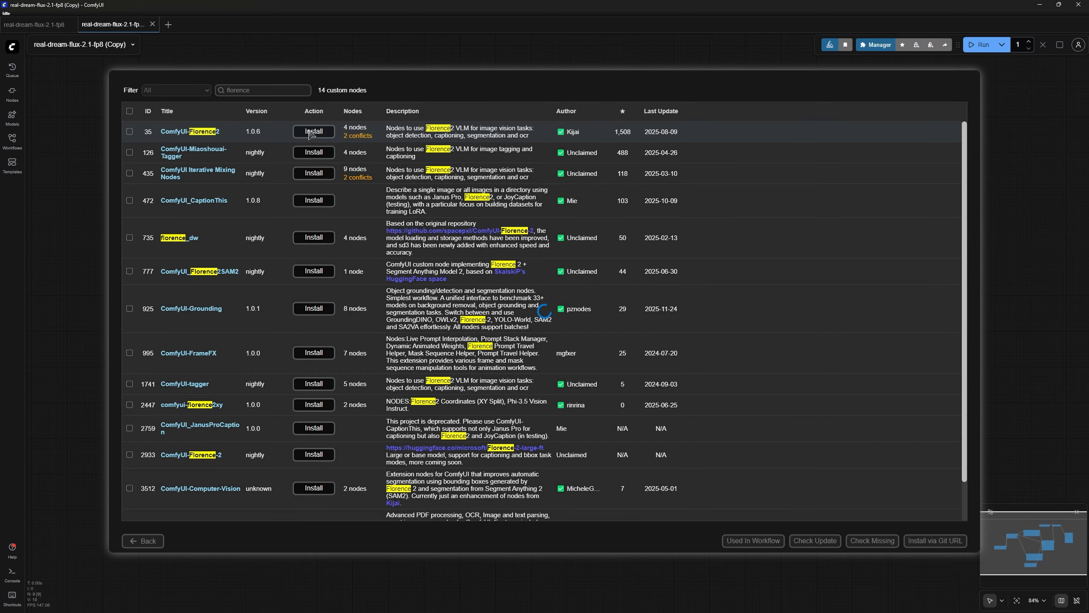
- Install the latest version of ComfyUI-Florence2 from the Manager's node list
click(312, 132)
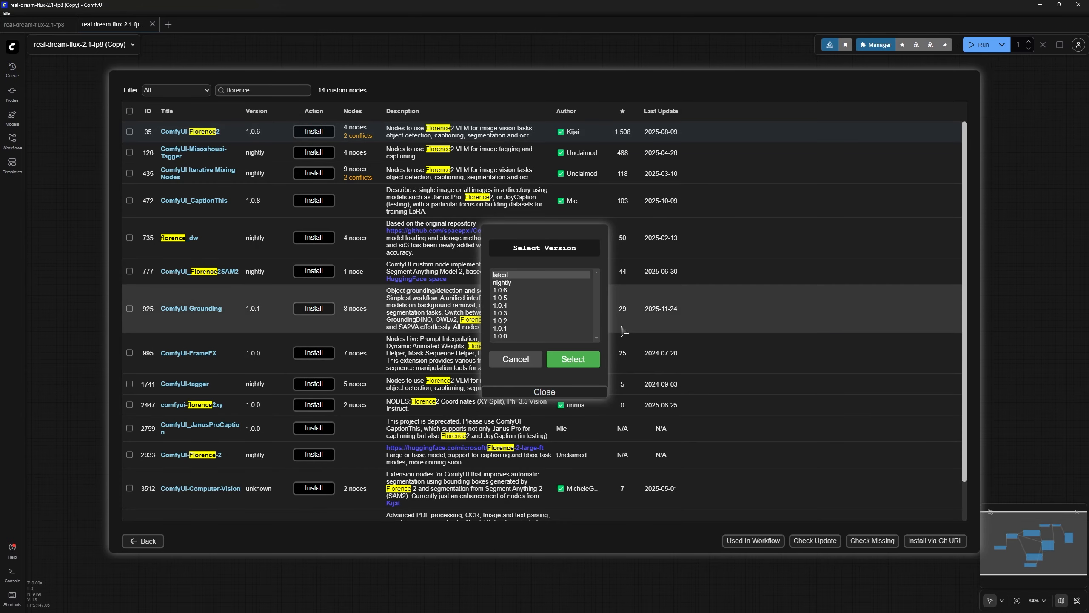
click(573, 359)
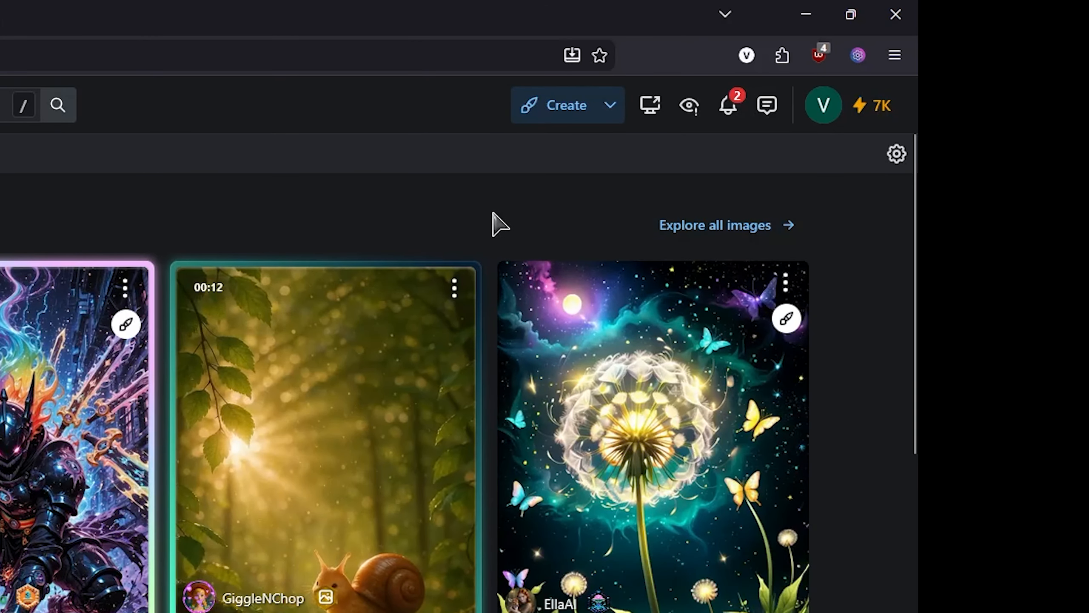
- Start a new Character LoRA training named 'asdasdasasd' from Create > Train a LoRA
click(618, 108)
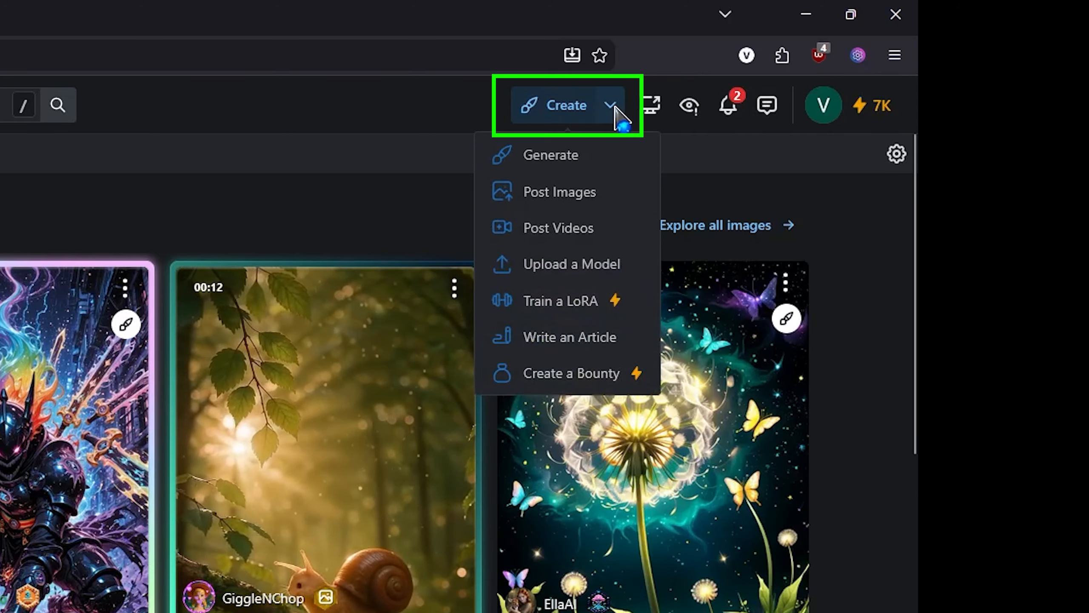
click(561, 302)
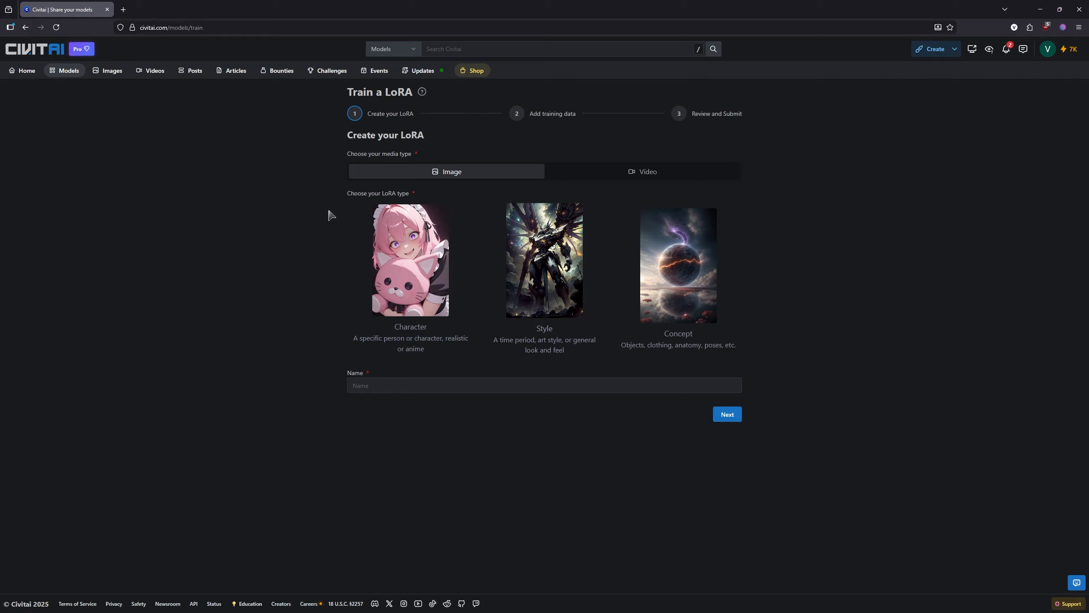
click(424, 260)
click(467, 386)
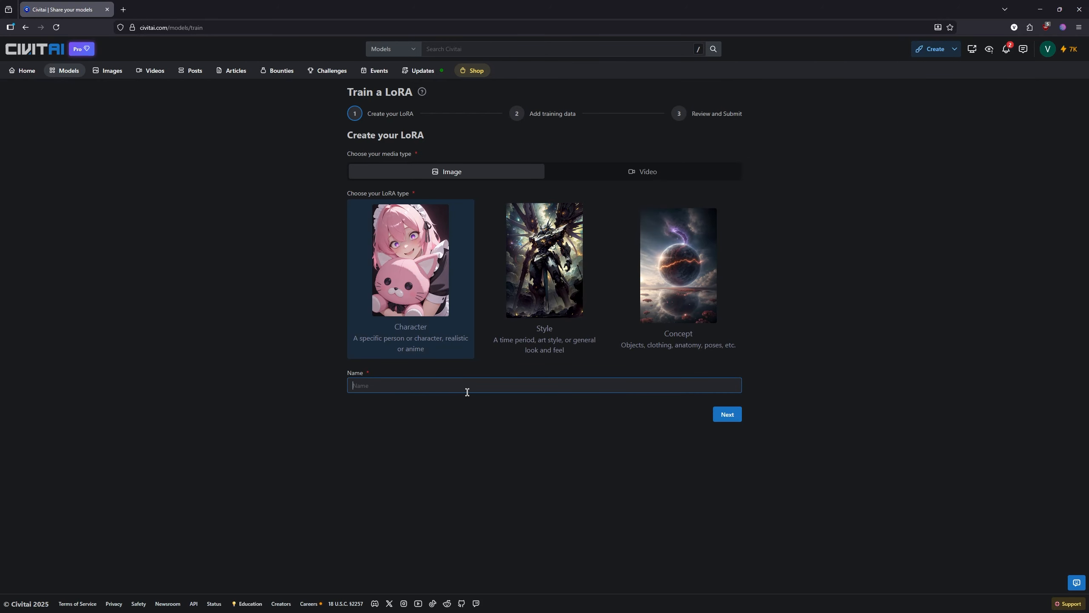
text(asdasdasasd)
- Move to the training data step, accept the attestation, and pick images to upload
click(725, 416)
click(725, 416)
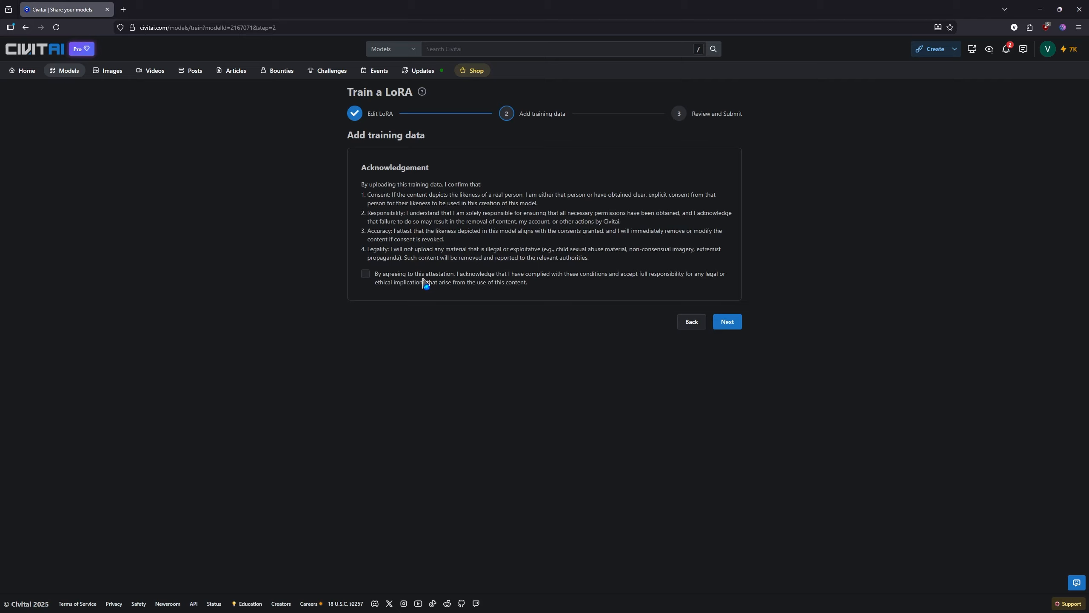
click(368, 272)
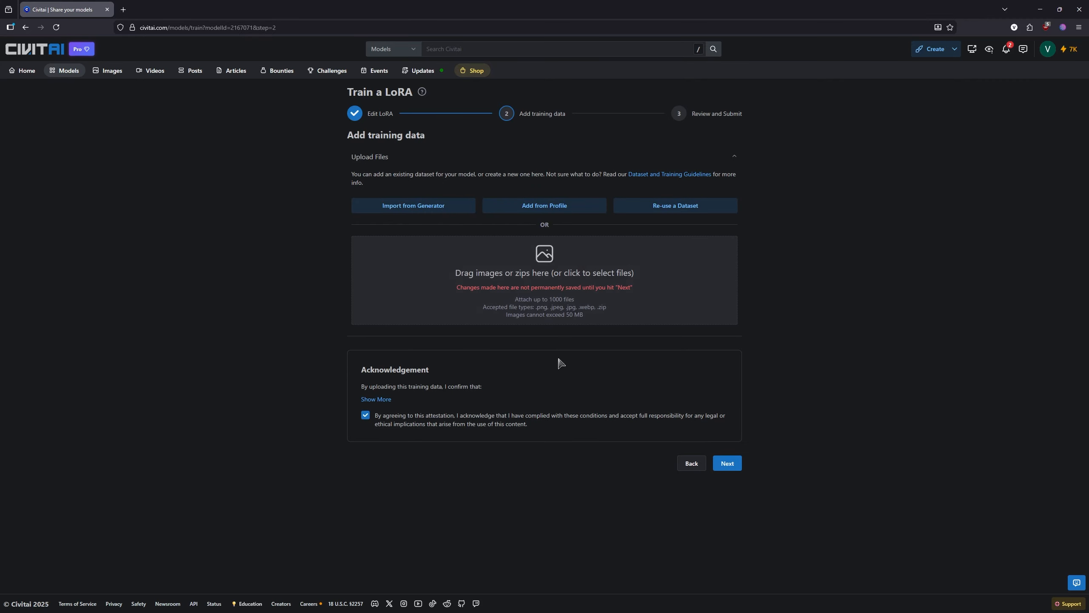
click(534, 258)
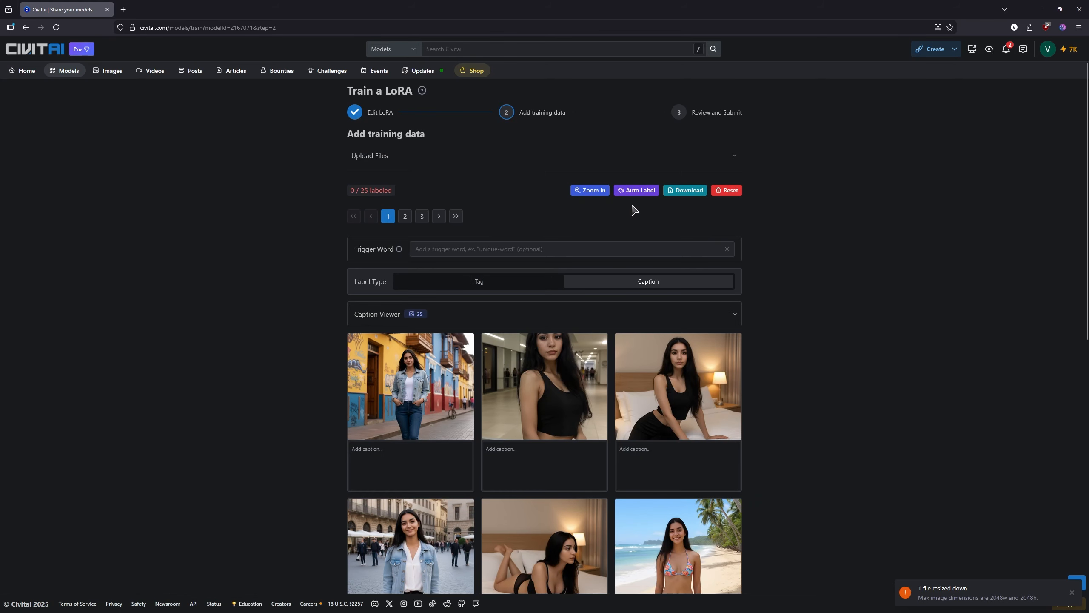
- Auto-label all 25 images with Caption type, then select one generated caption's text
click(634, 194)
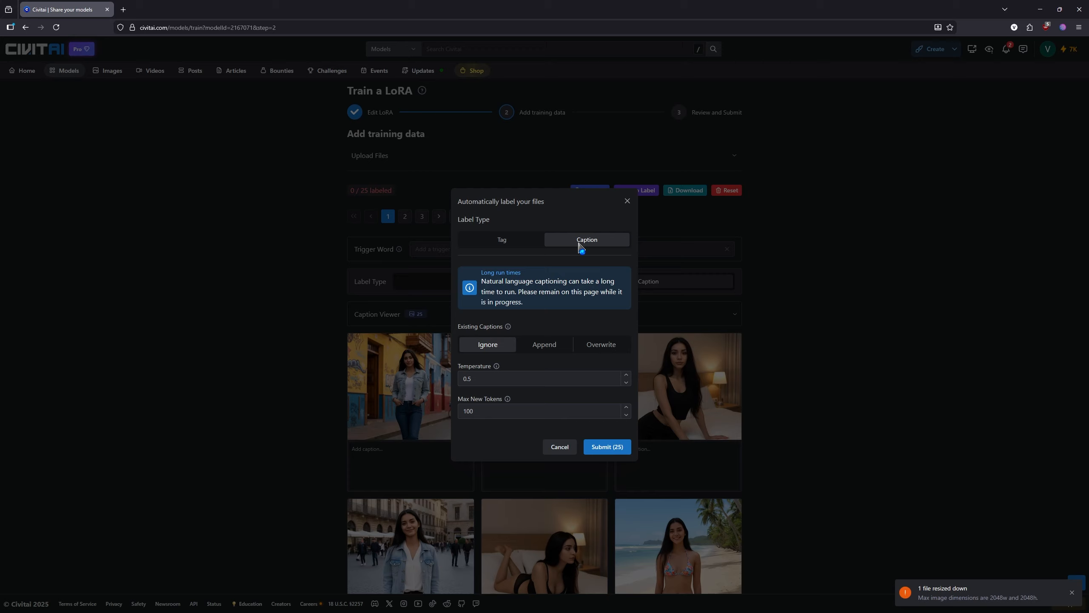
click(600, 449)
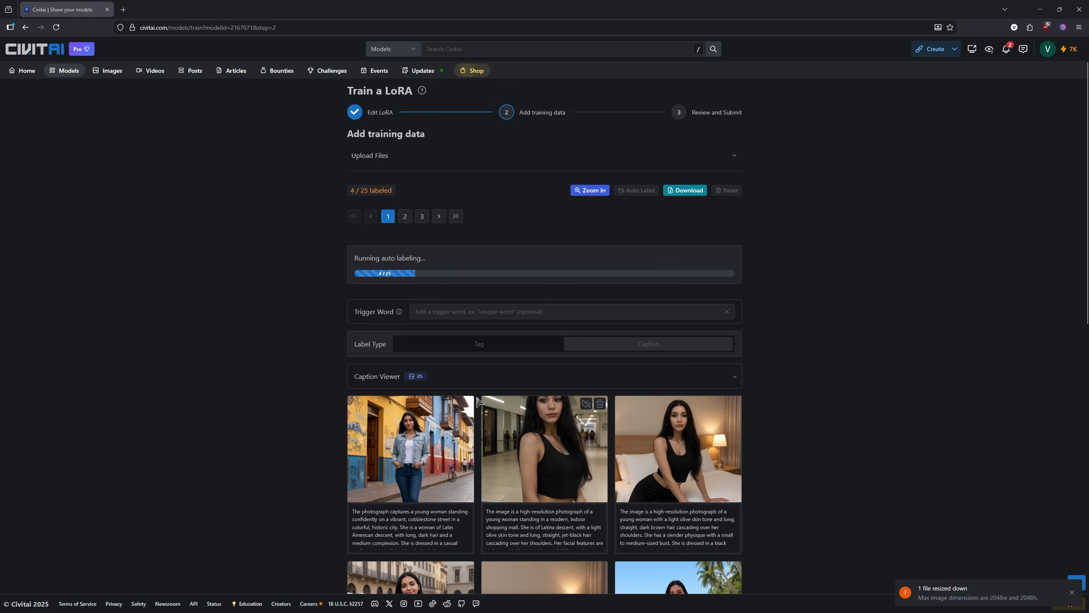
scroll(331, 368, down, 3)
scroll(330, 368, down, 2)
scroll(368, 321, up, 1)
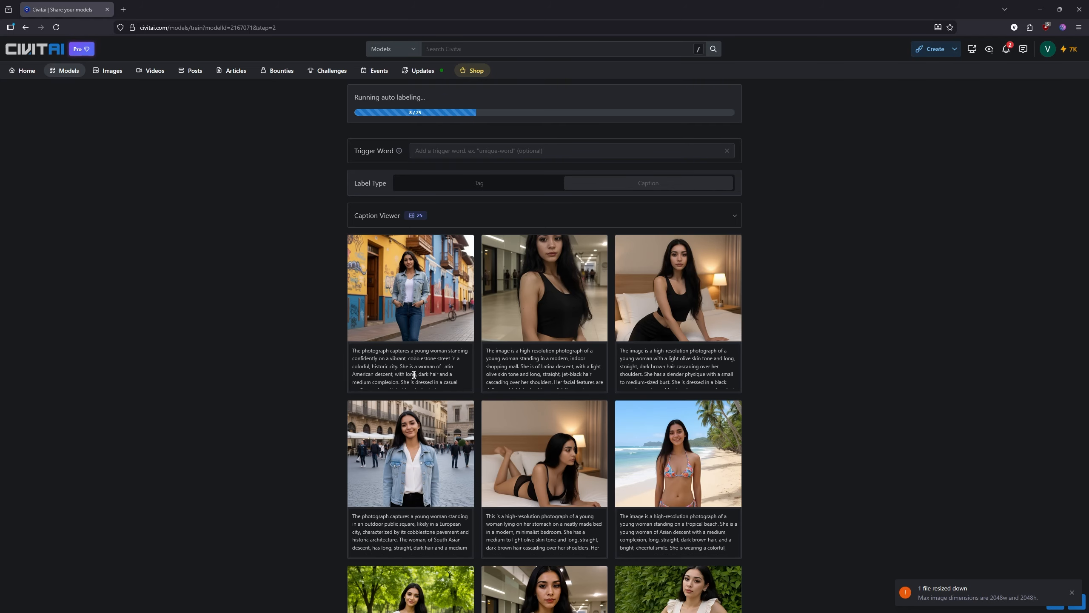
drag(353, 350, 450, 418)
key(ctrl+c)
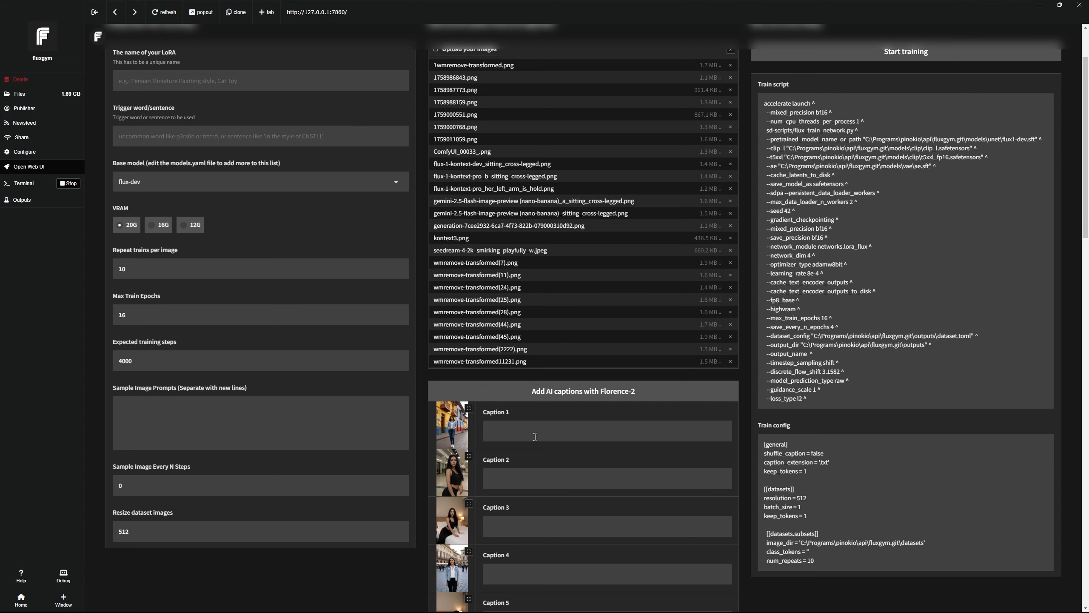
- Paste the copied detailed description into Caption 1 and begin editing Caption 2
click(514, 429)
scroll(512, 424, down, 4)
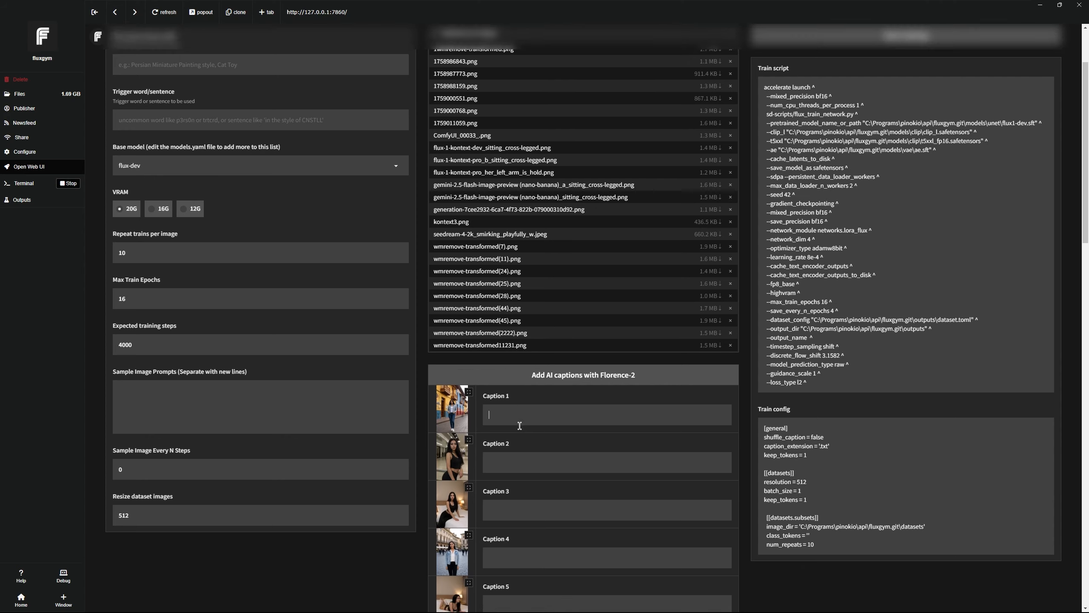
scroll(523, 339, down, 2)
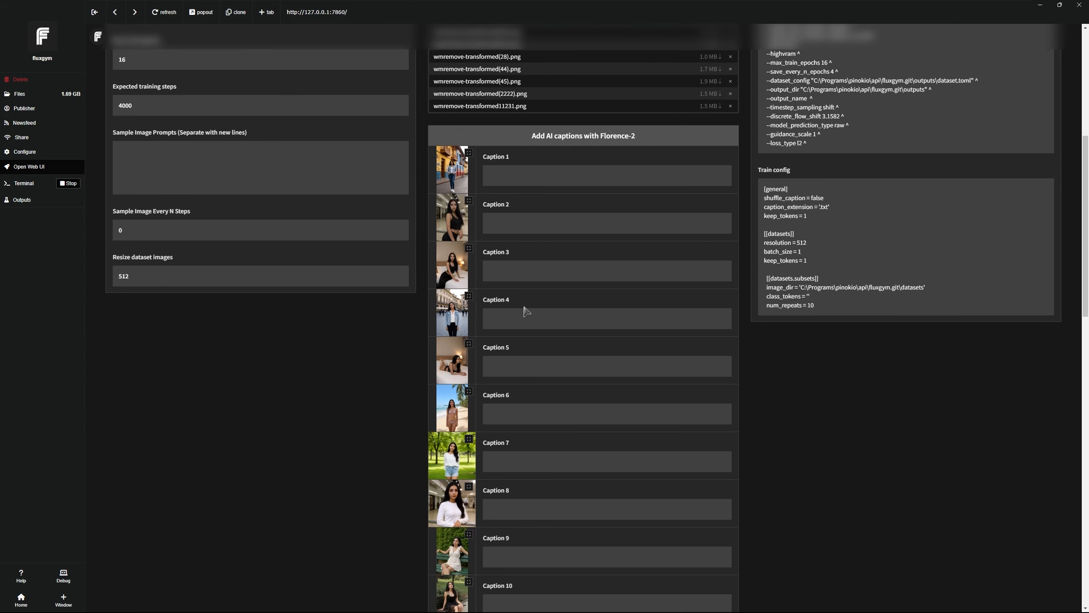
scroll(527, 312, up, 3)
key(ctrl+v)
scroll(565, 356, down, 3)
click(557, 355)
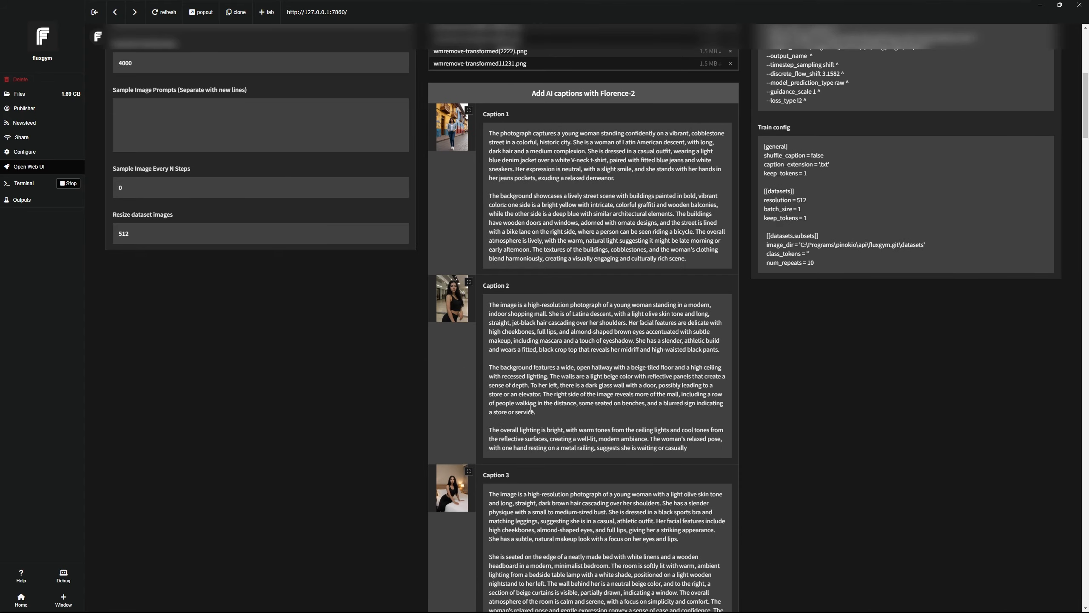
scroll(732, 385, down, 2)
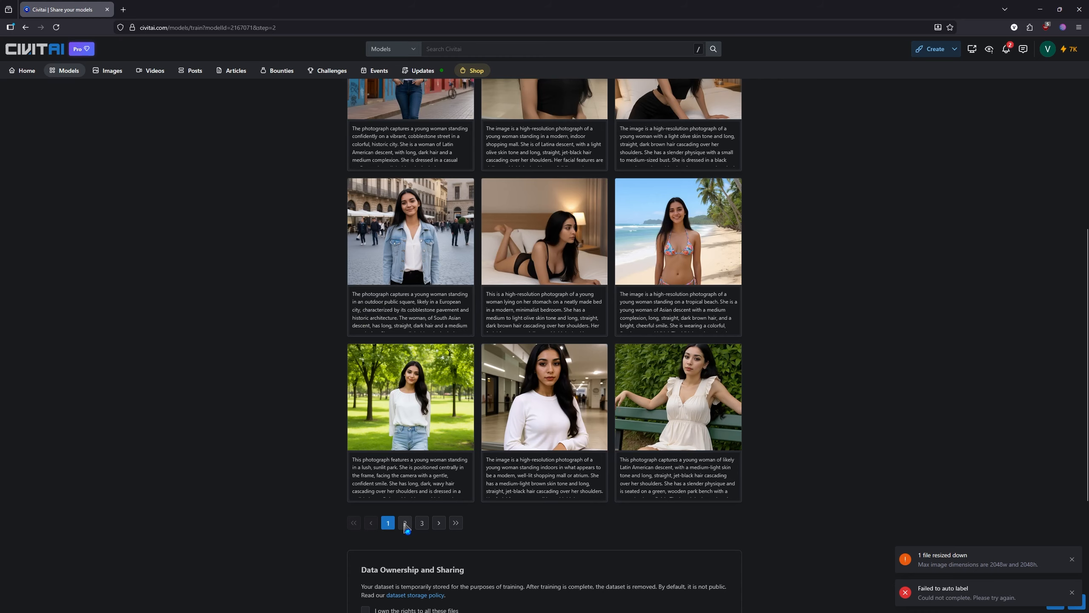
- Remove all uploaded training images from the Civitai page with Reset
click(404, 523)
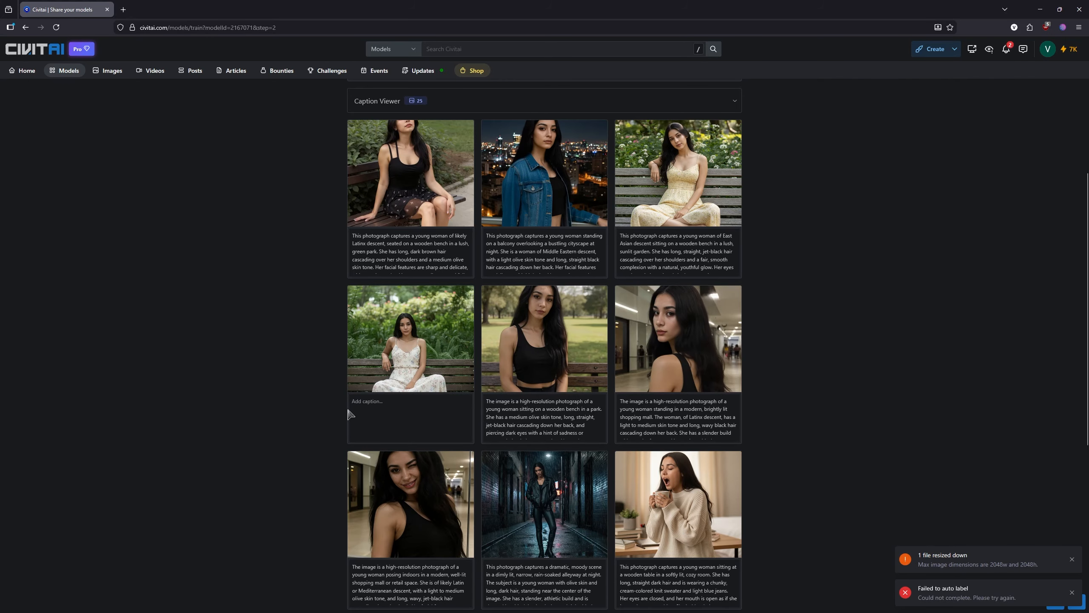
scroll(350, 414, up, 5)
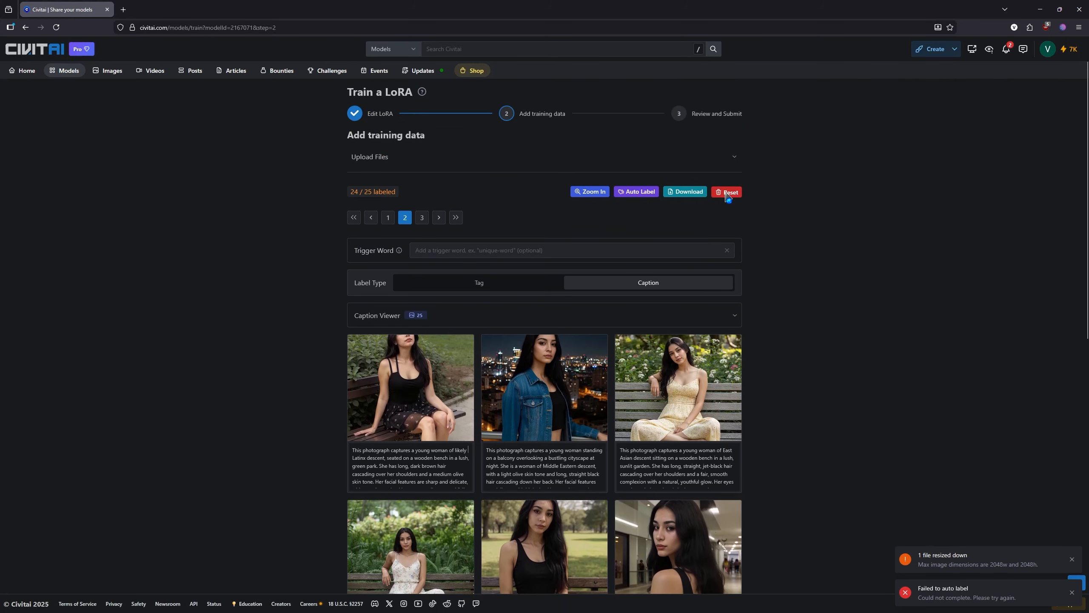
click(728, 194)
click(611, 345)
- Upload the gemini garden-bench image and auto-label it with a caption
click(587, 288)
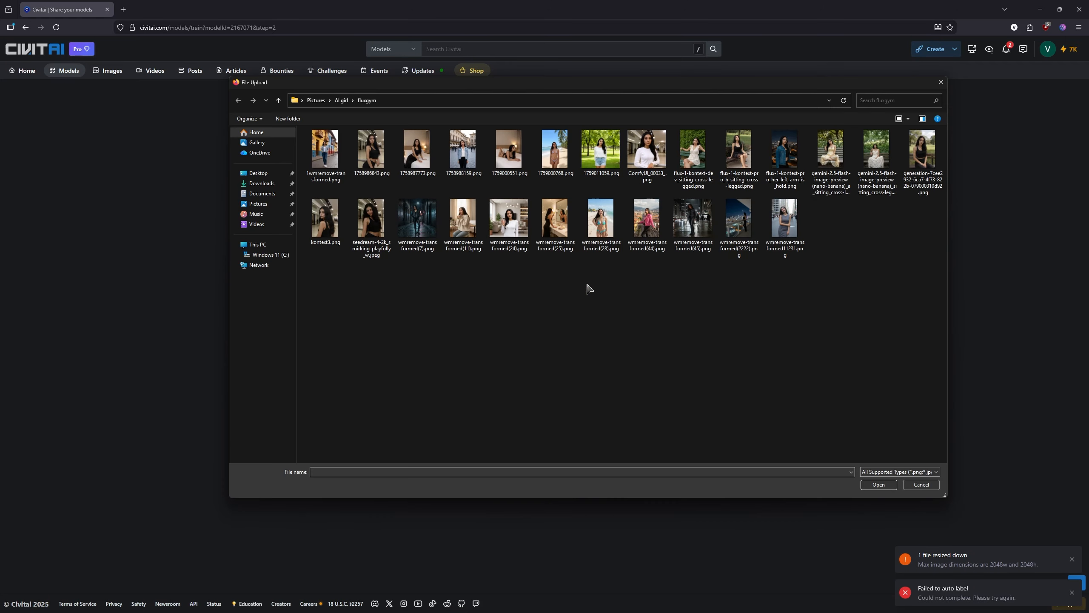
double_click(876, 161)
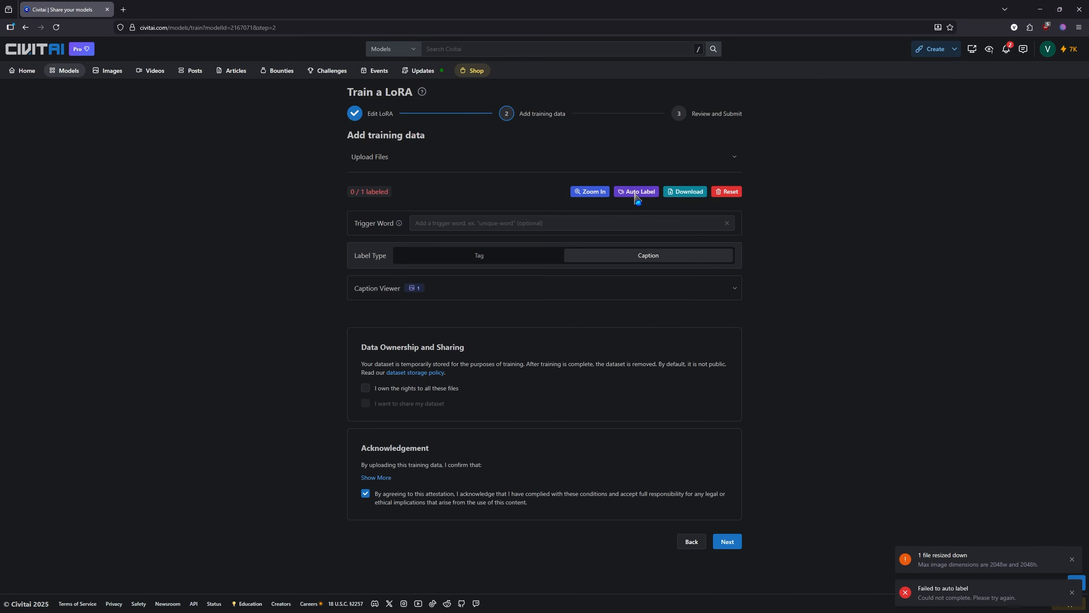
click(637, 191)
click(589, 450)
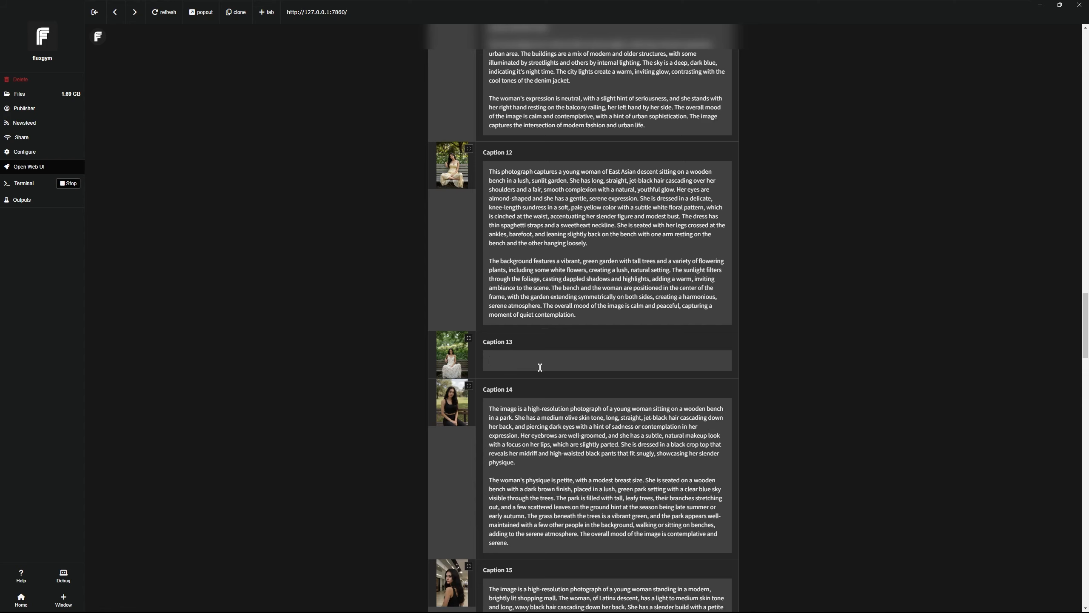
scroll(552, 357, up, 15)
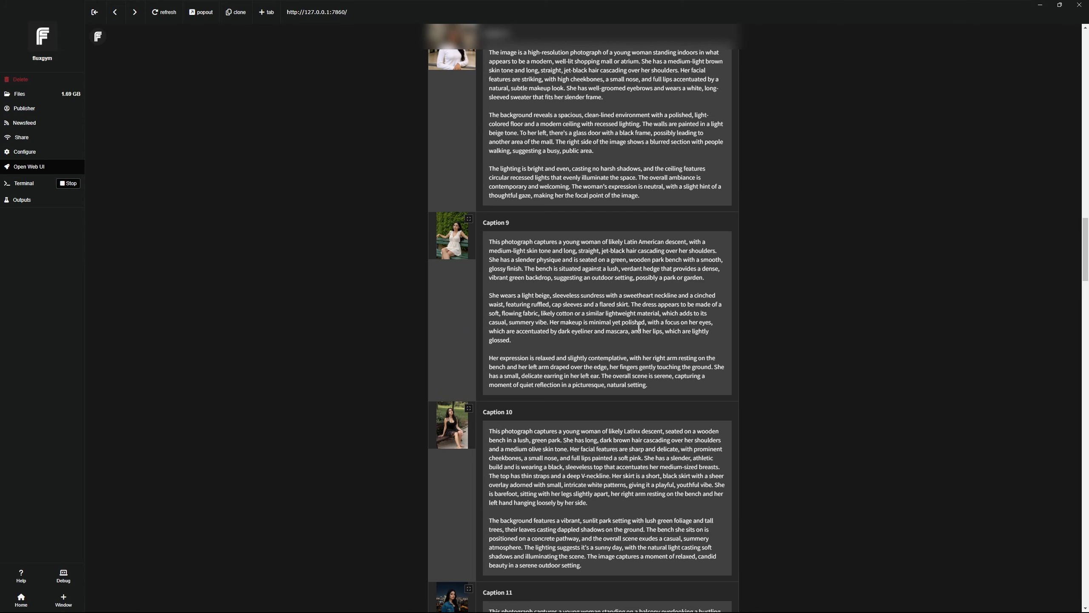
scroll(639, 327, up, 20)
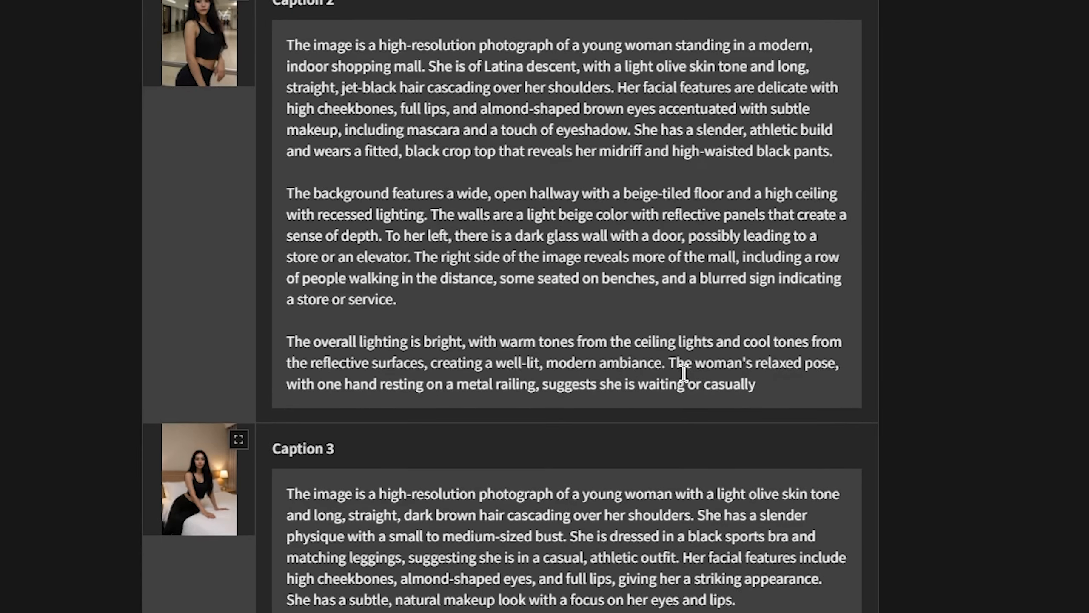
drag(649, 353, 710, 359)
drag(810, 374, 758, 343)
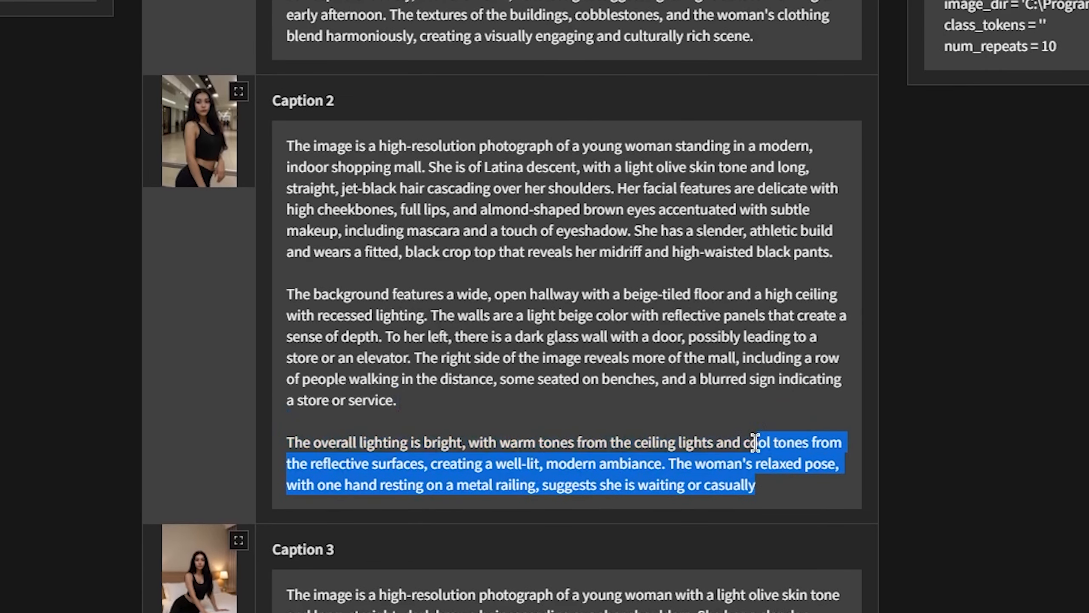
click(765, 388)
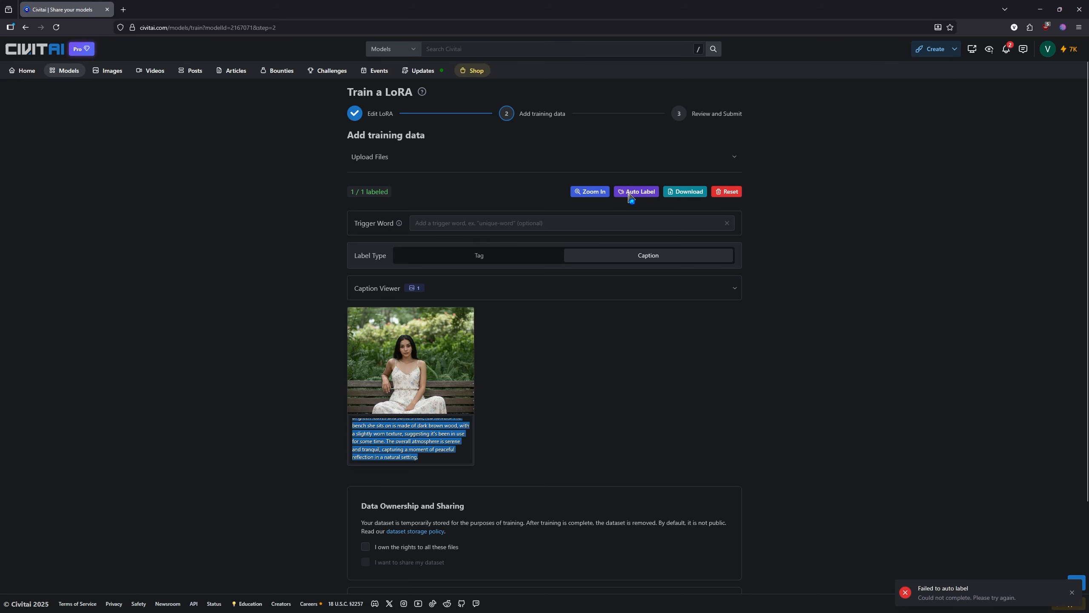
- Open the Auto Label options for the uploaded garden-bench image
click(630, 194)
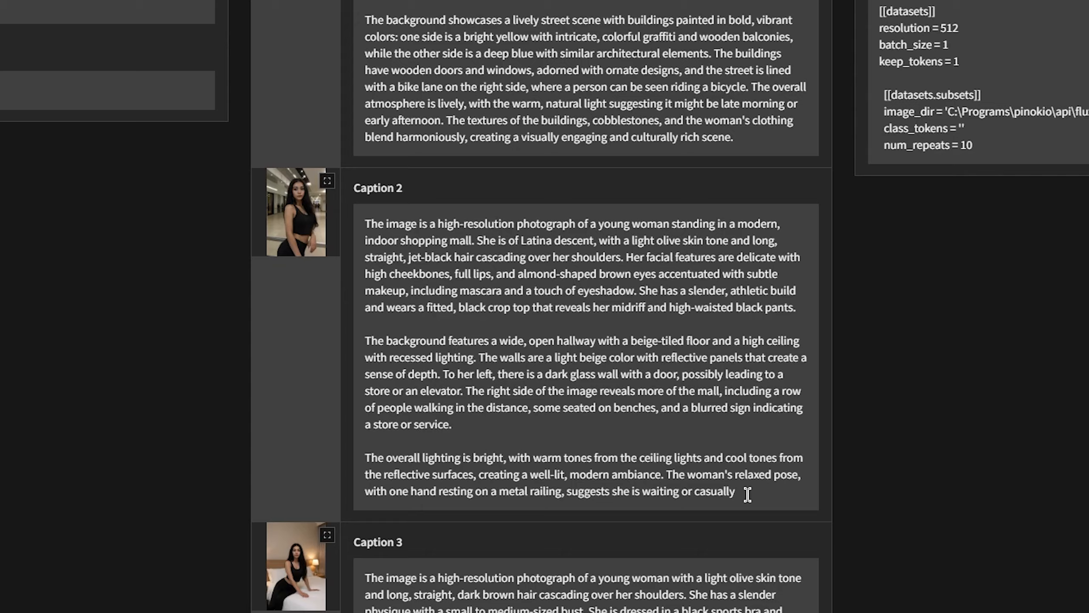
- Delete 'suggests she is waiting or casually' so Caption 2 ends at 'metal railing'
drag(745, 494, 558, 498)
key(BackSpace)
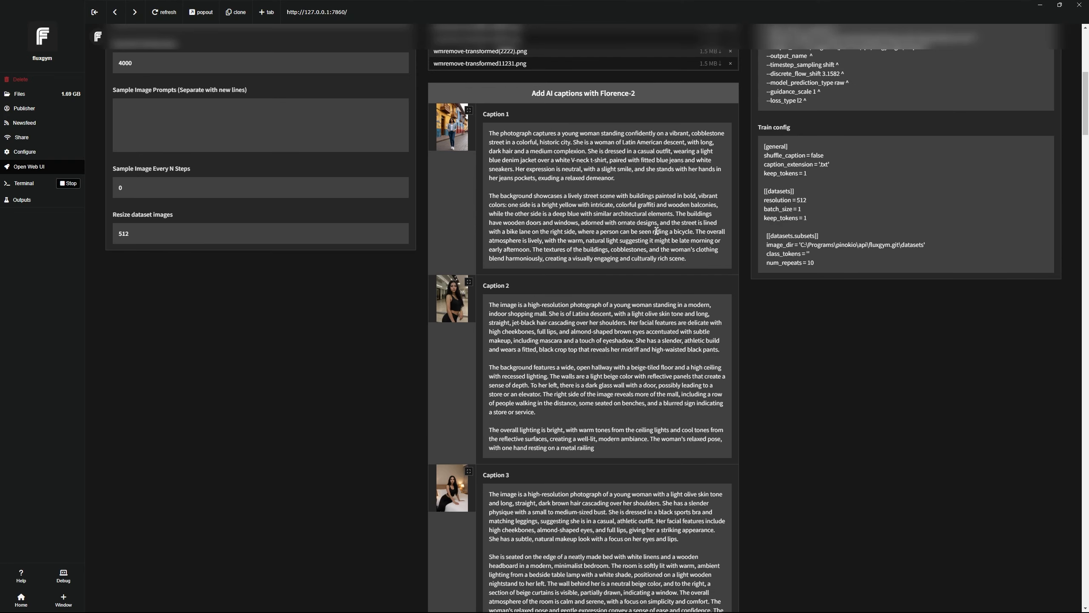
scroll(657, 232, down, 1)
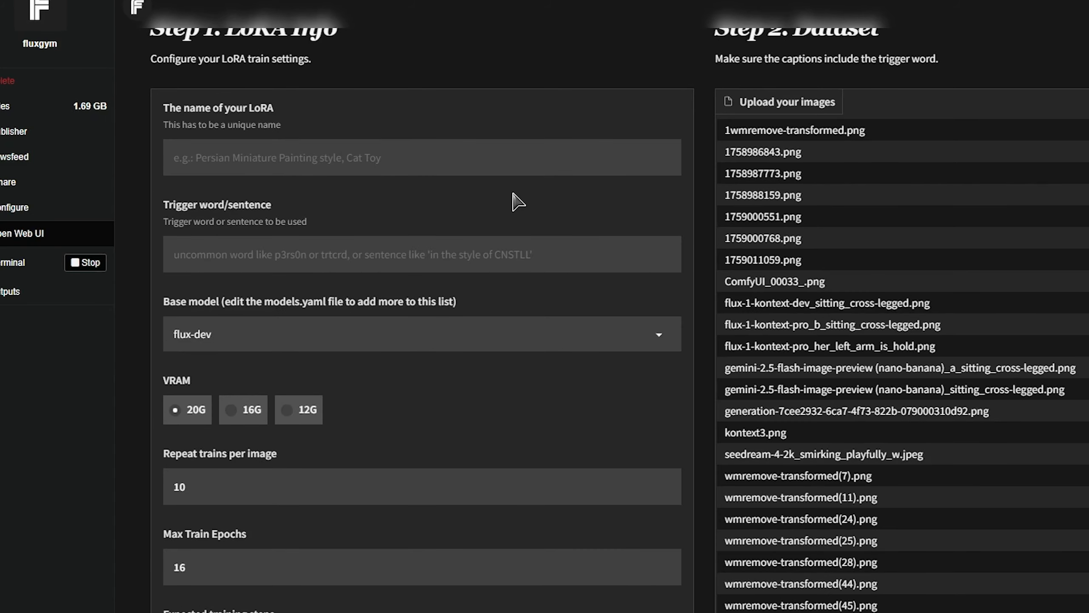
- Enter the person's name as the LoRA name in the training form
scroll(508, 211, up, 2)
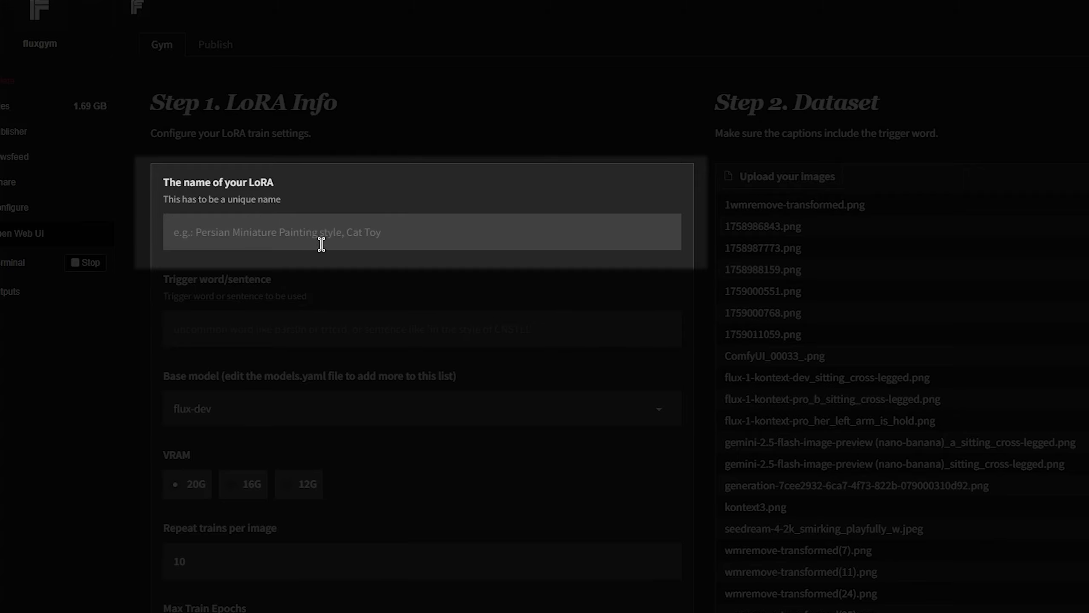
click(538, 230)
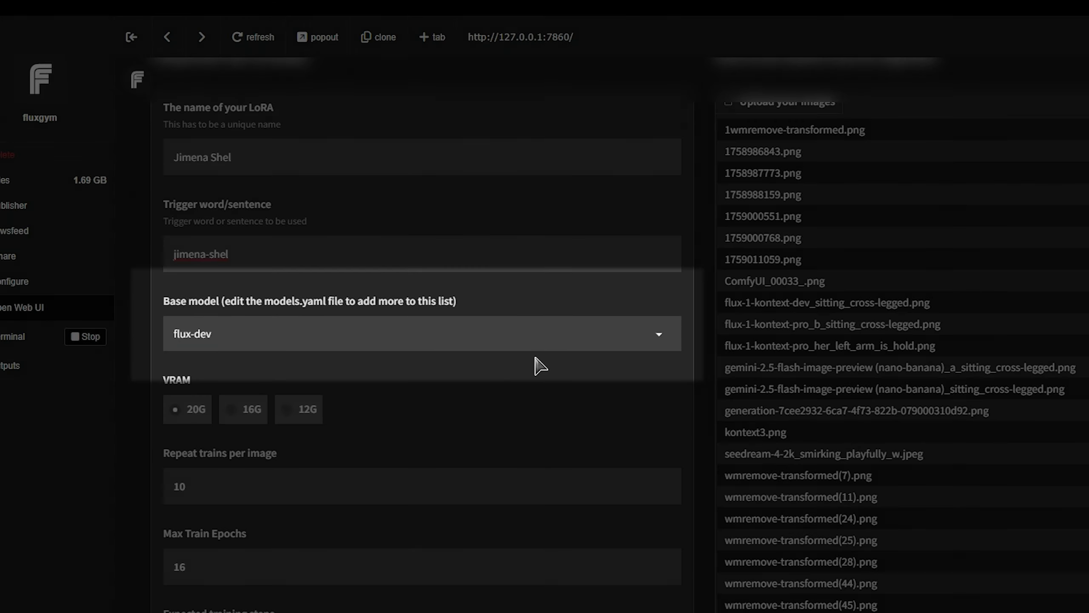
- Keep flux-dev as the base model and set VRAM to 12G
click(660, 333)
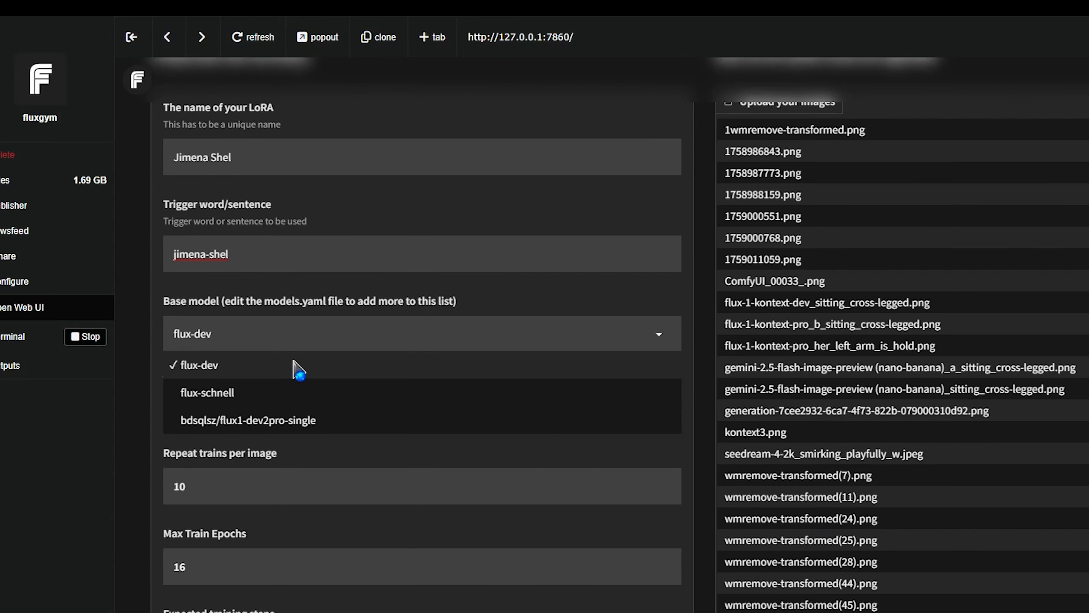
click(280, 370)
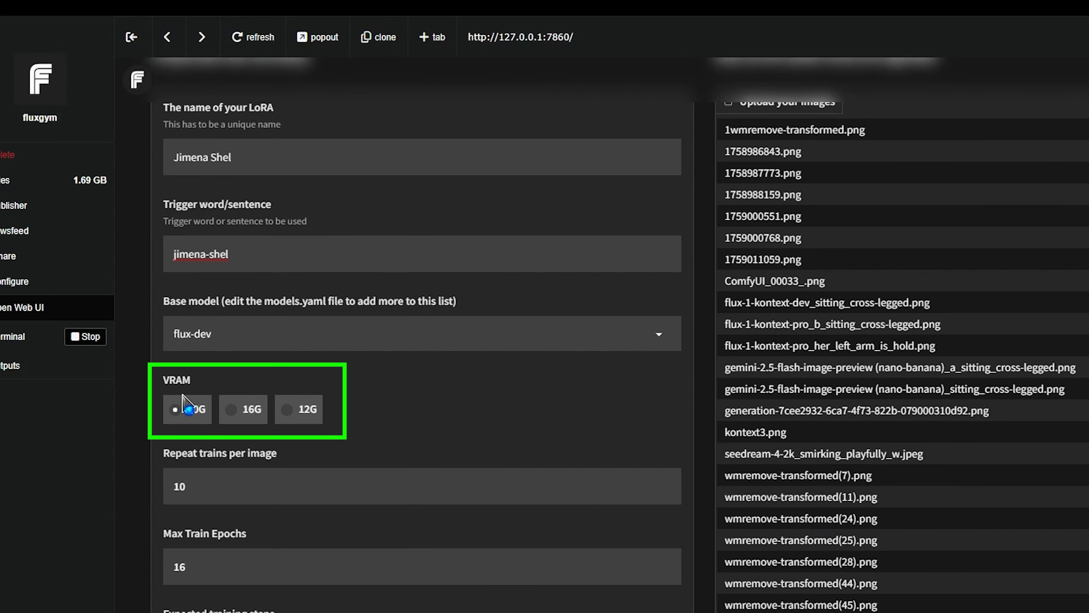
click(290, 410)
scroll(327, 431, down, 2)
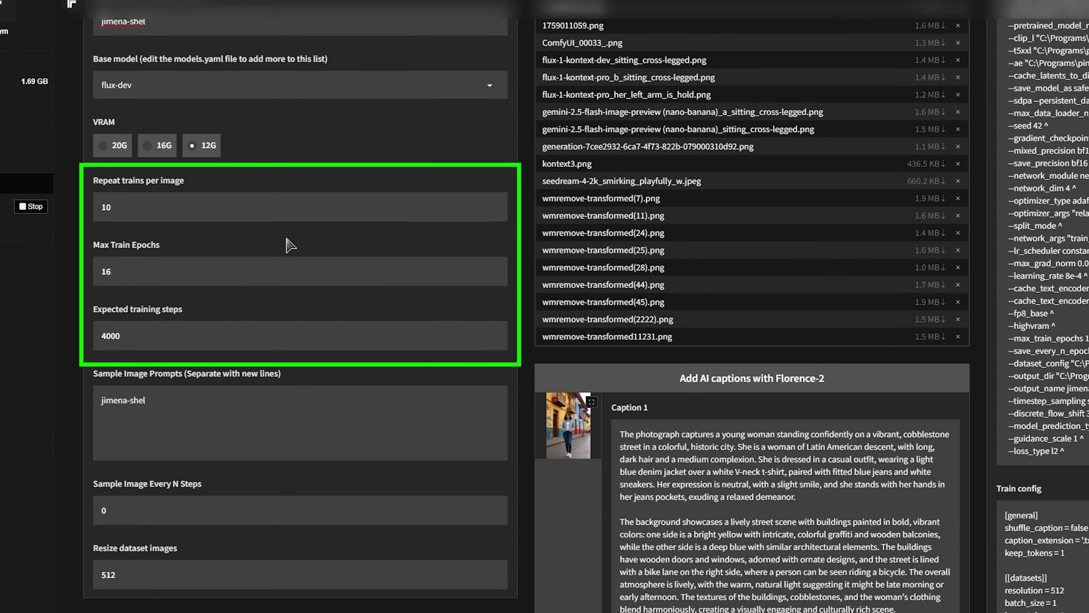
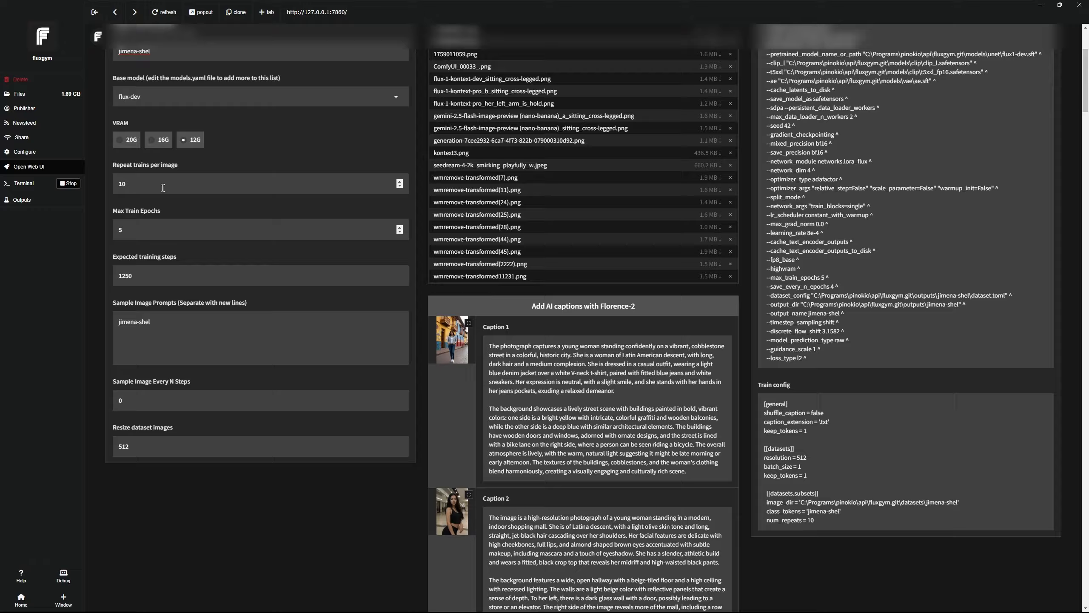
- Set repeats per image to 10 and max train epochs to 5
double_click(146, 190)
click(175, 221)
scroll(198, 335, down, 1)
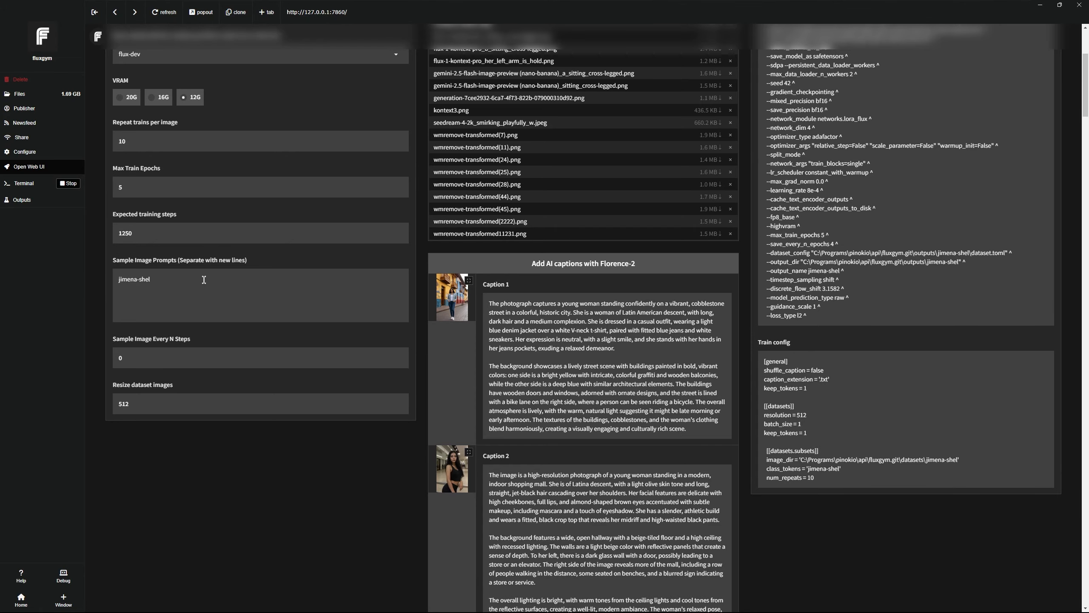
key(ctrl+a)
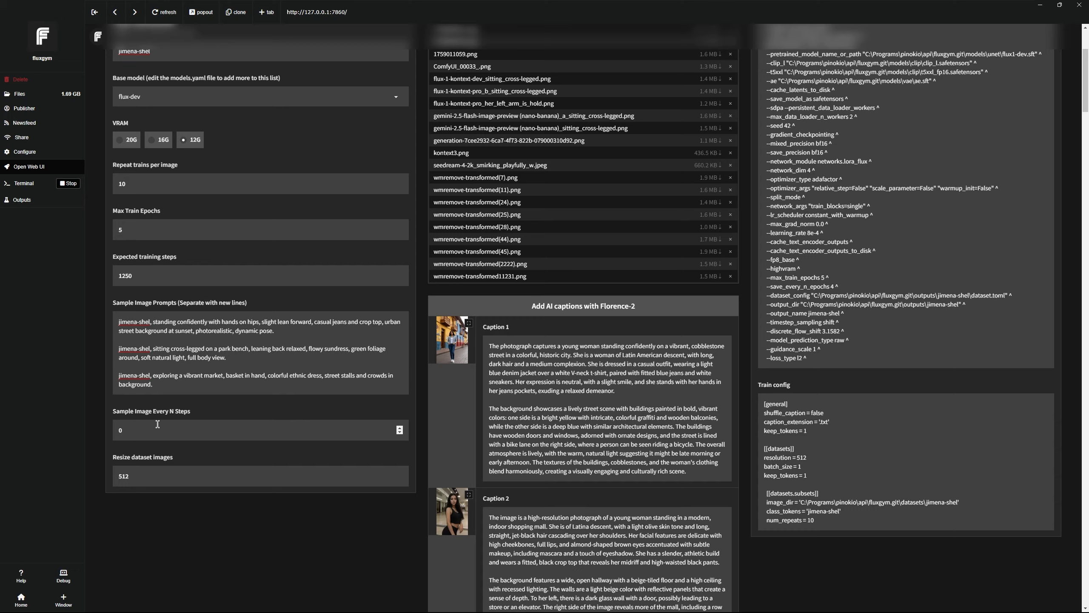
scroll(177, 424, up, 1)
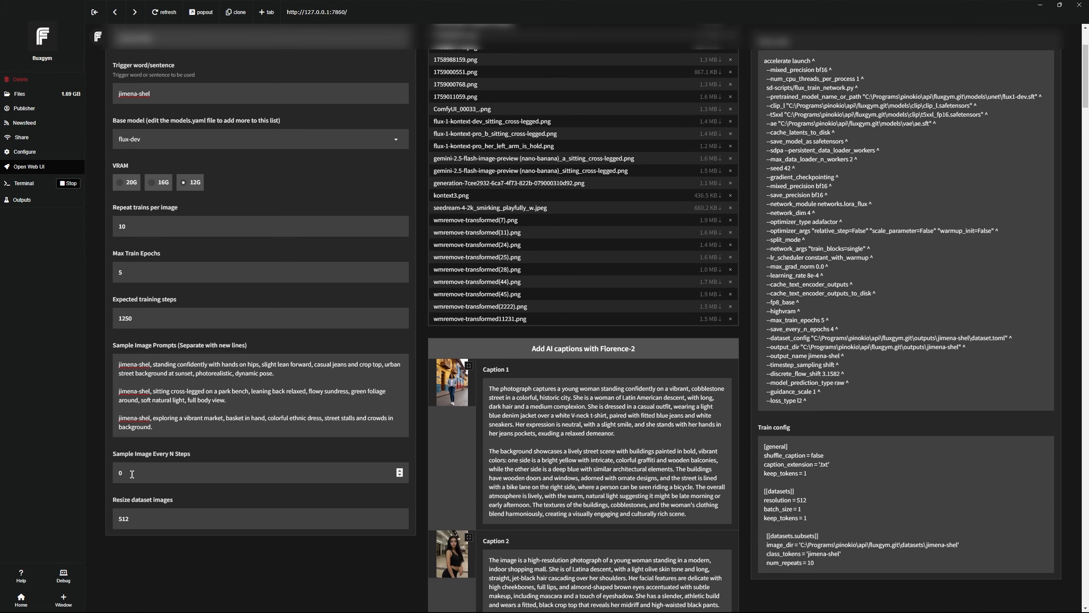
- Set Sample Image Every N Steps to 125
drag(132, 474, 109, 471)
text(125)
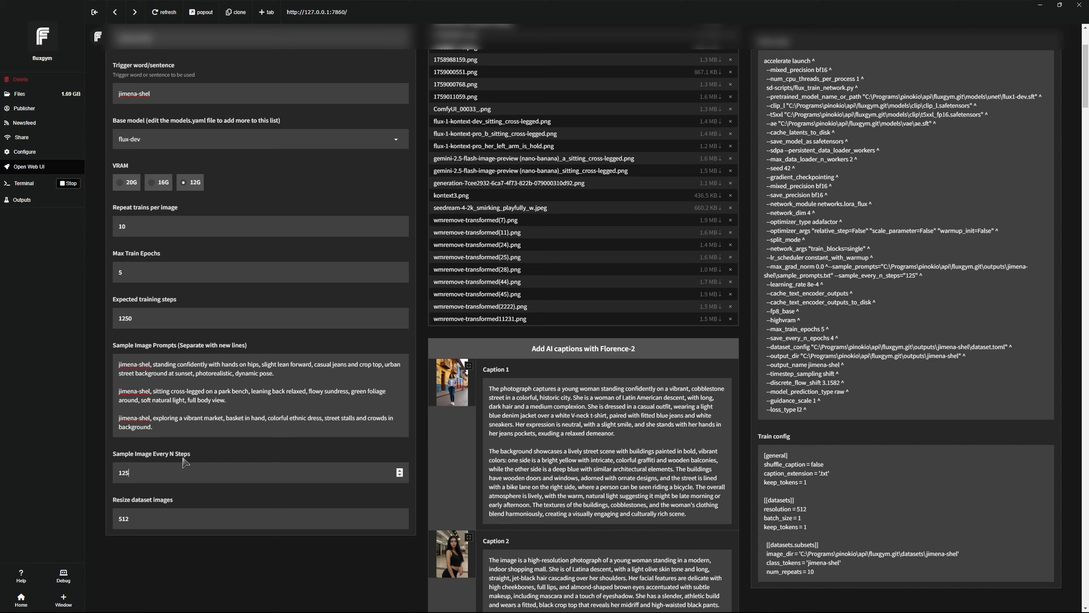
scroll(183, 463, down, 2)
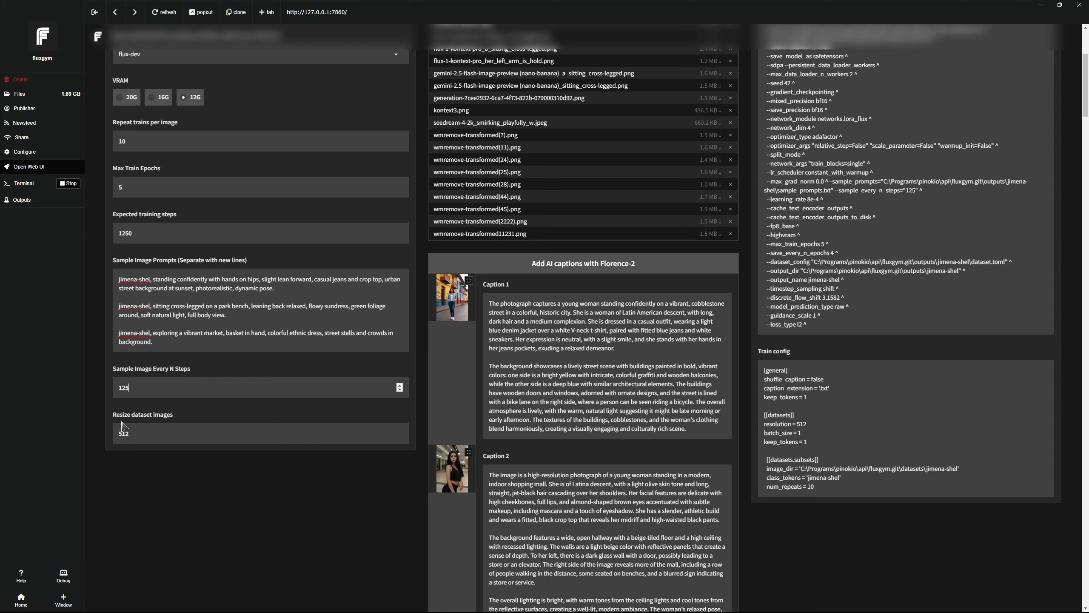
scroll(160, 439, up, 1)
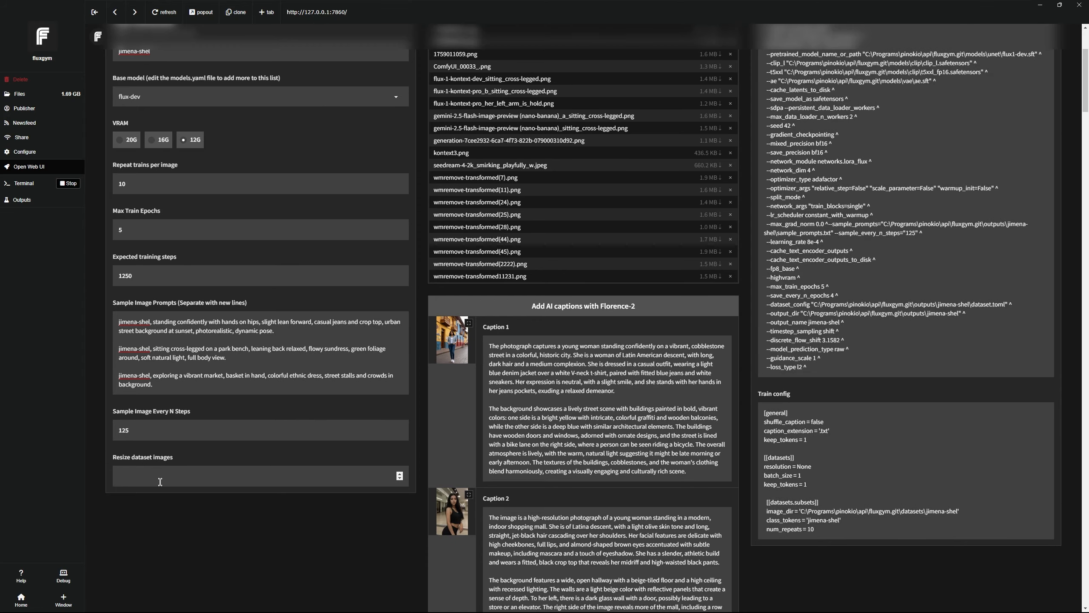
- Resize dataset images to 1024 and expand the advanced training options
text(1024)
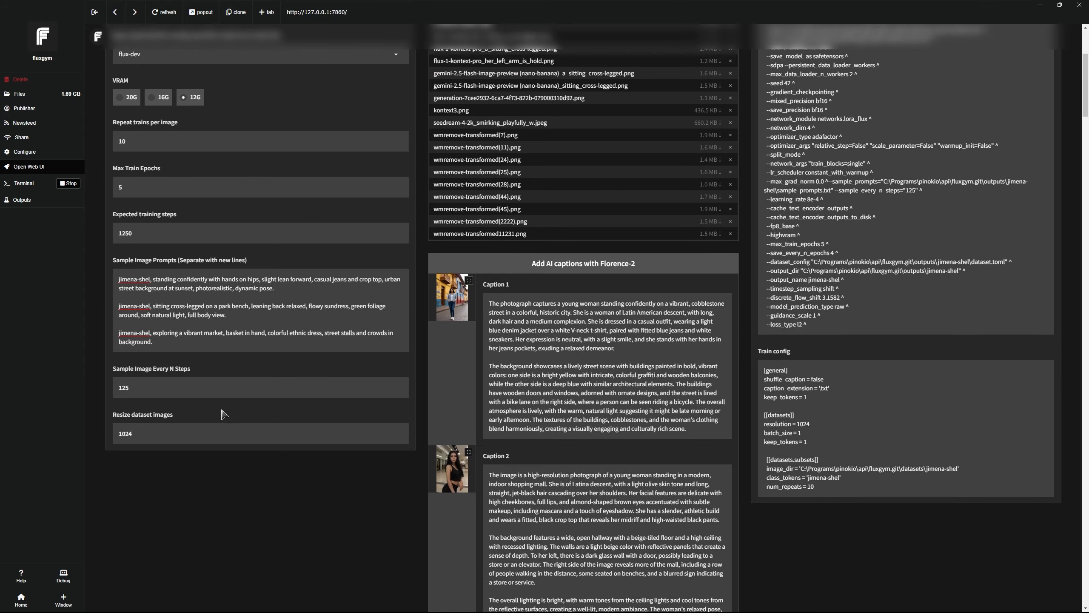
scroll(218, 411, down, 10)
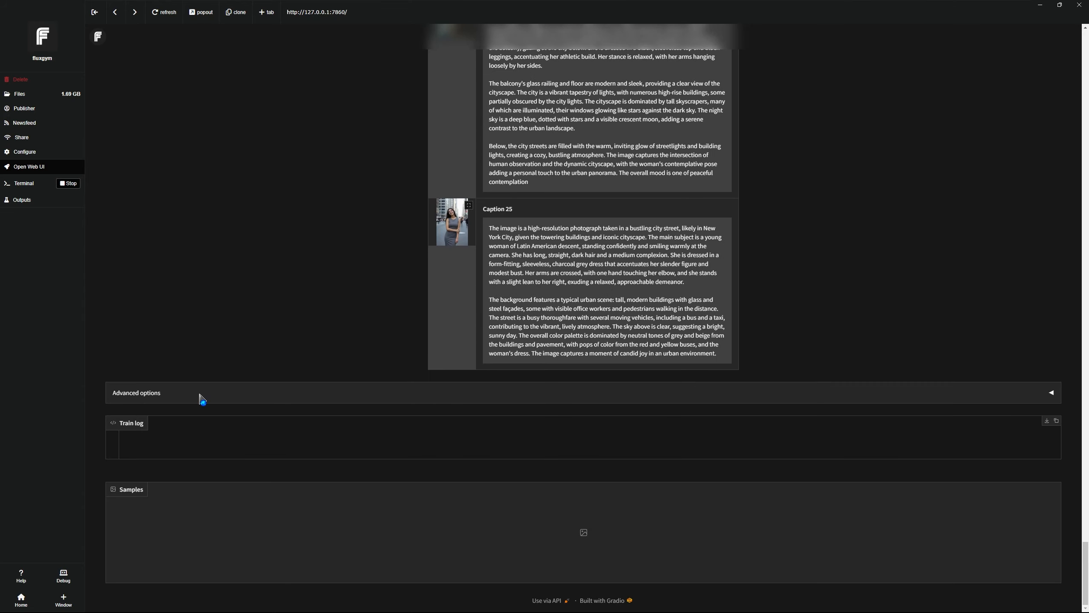
click(203, 396)
scroll(234, 393, down, 3)
scroll(263, 379, down, 15)
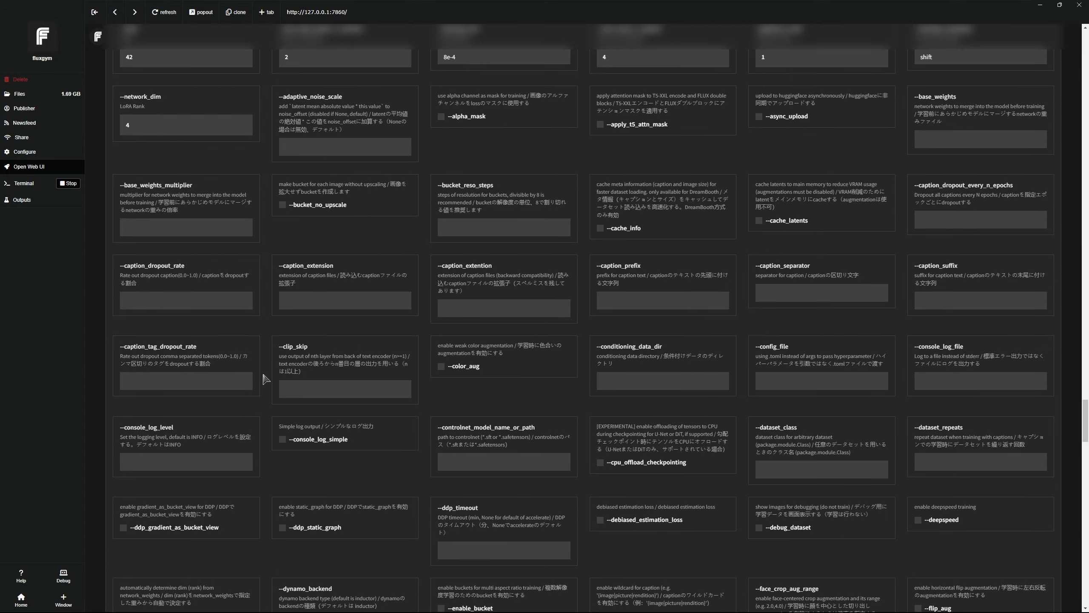
scroll(268, 375, down, 5)
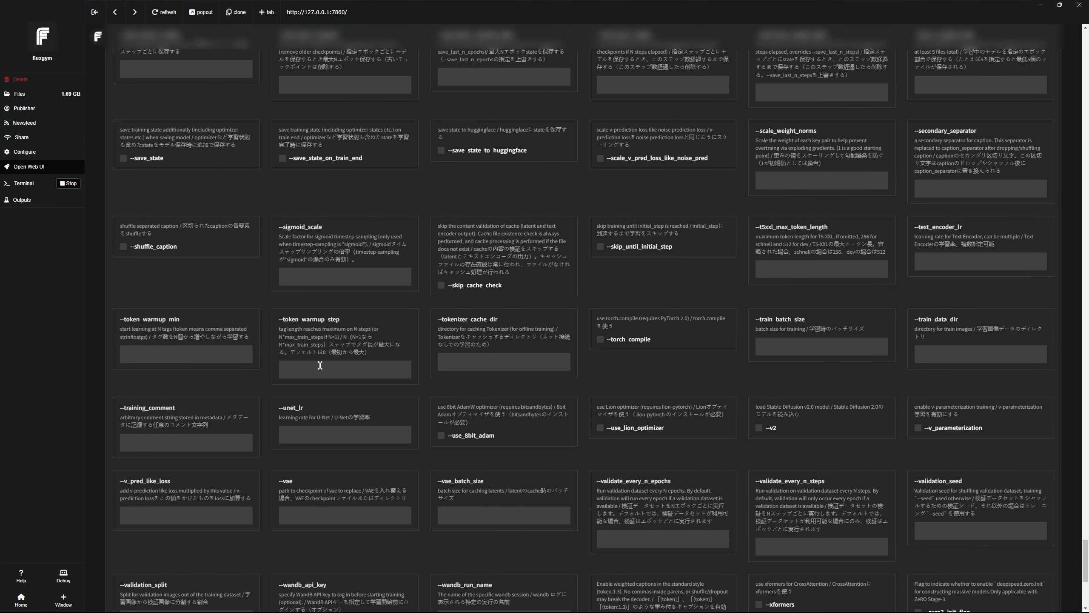
scroll(600, 450, up, 20)
scroll(599, 450, up, 20)
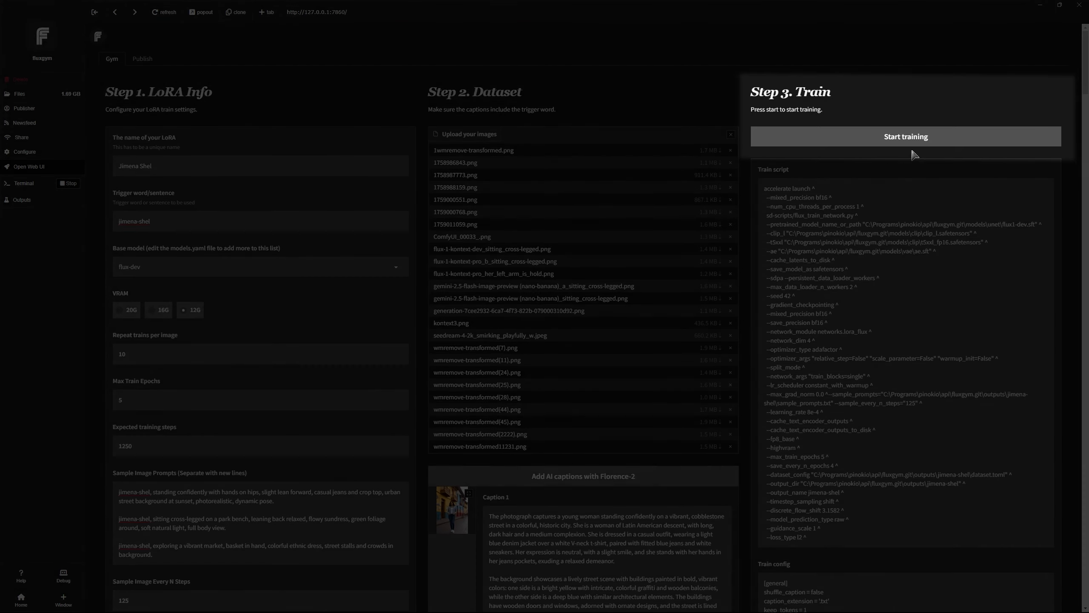
click(829, 141)
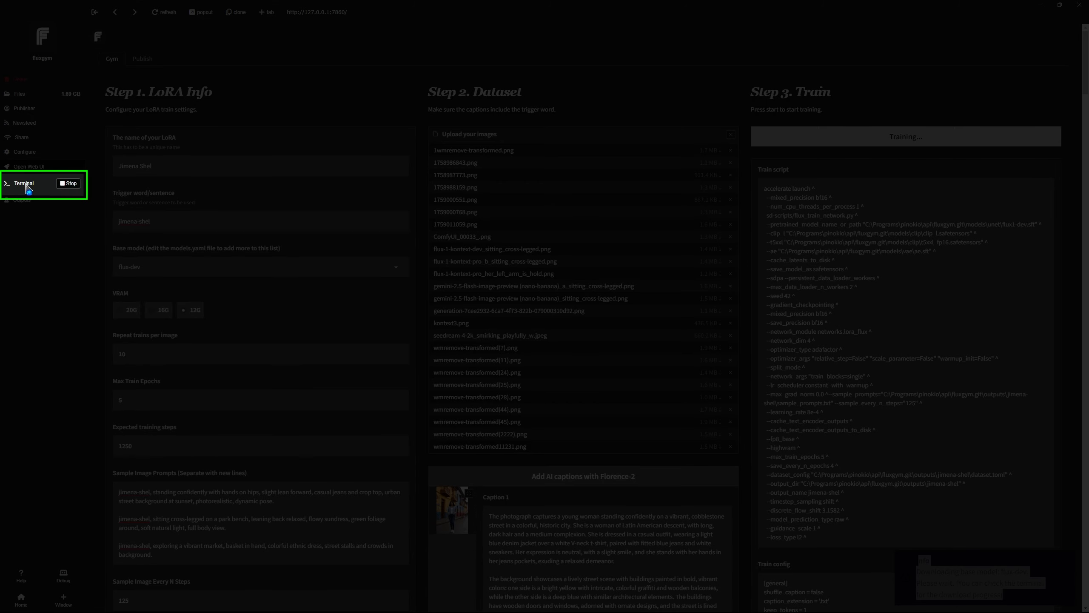
click(26, 186)
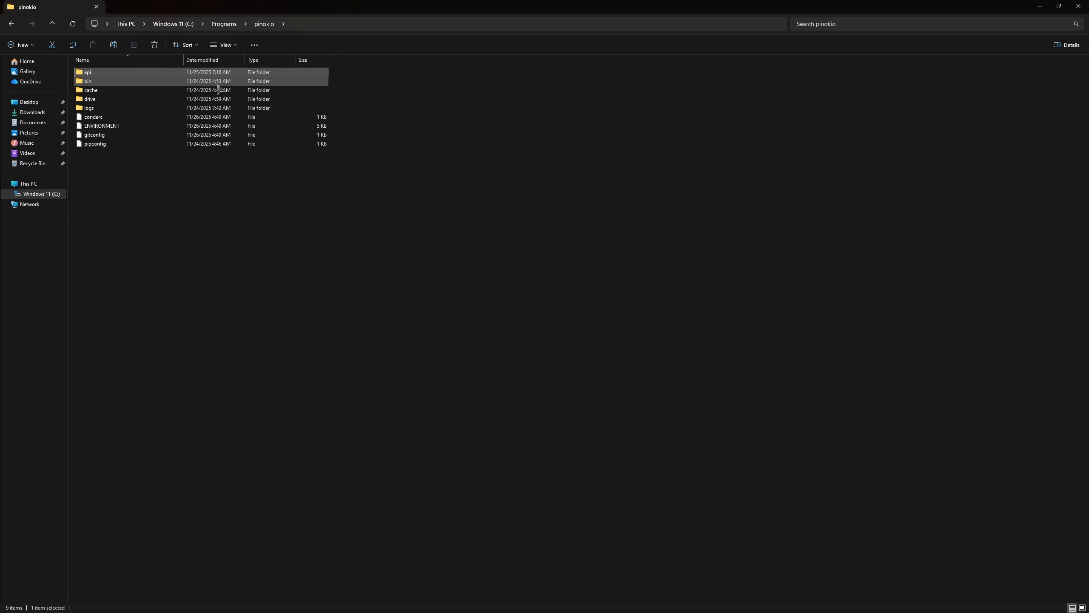
double_click(138, 74)
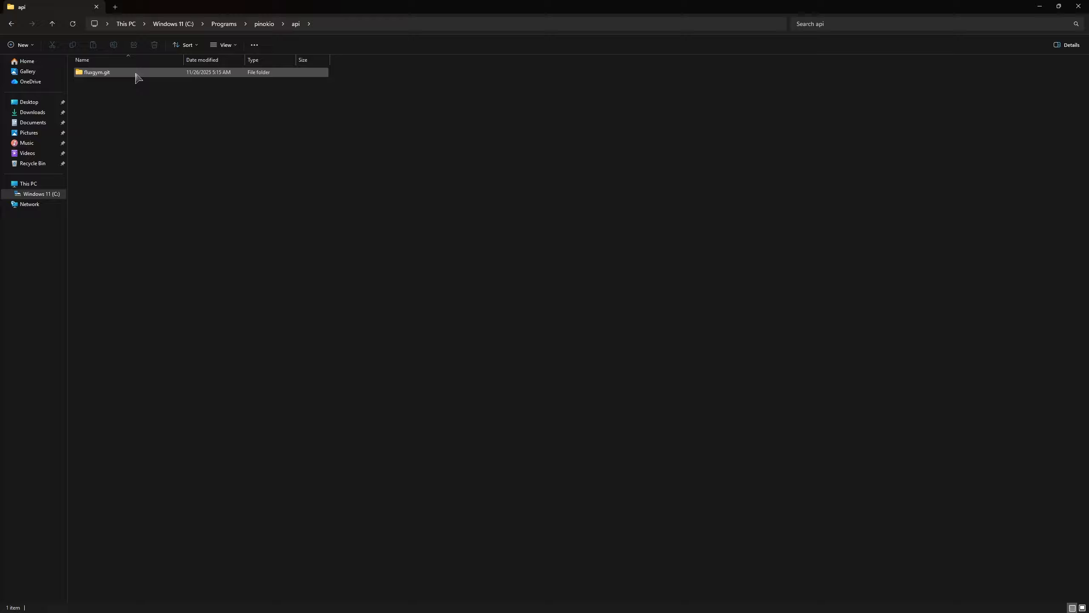
double_click(110, 74)
double_click(124, 110)
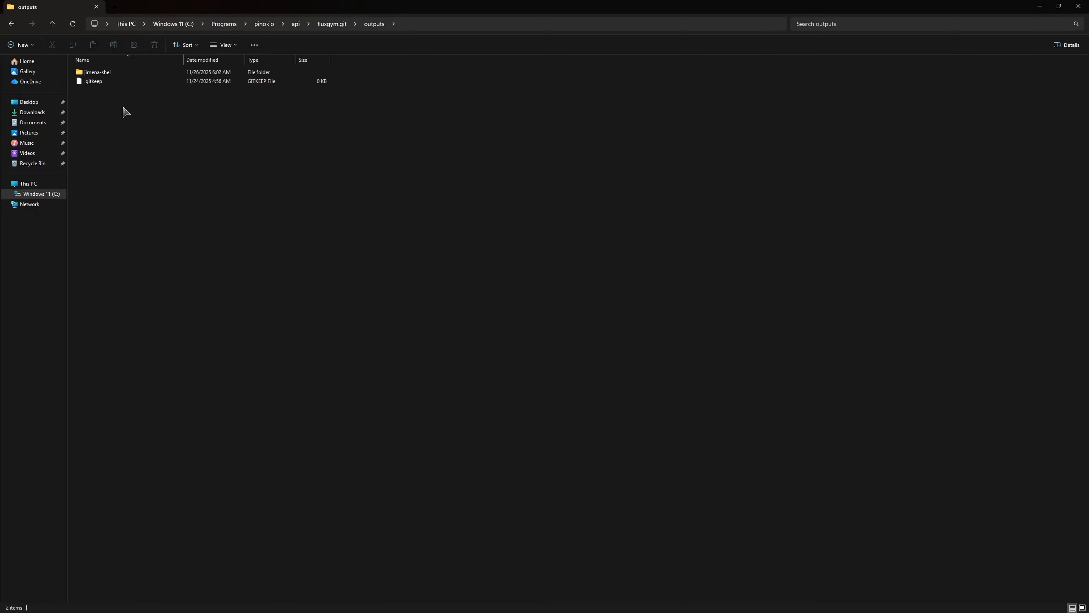
double_click(127, 74)
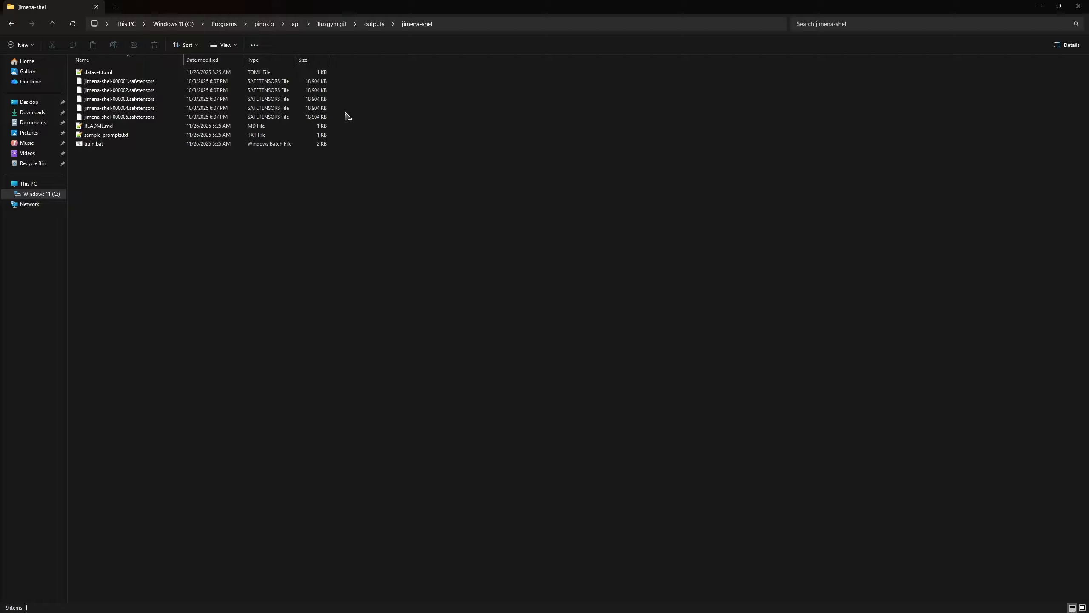
drag(345, 113, 270, 81)
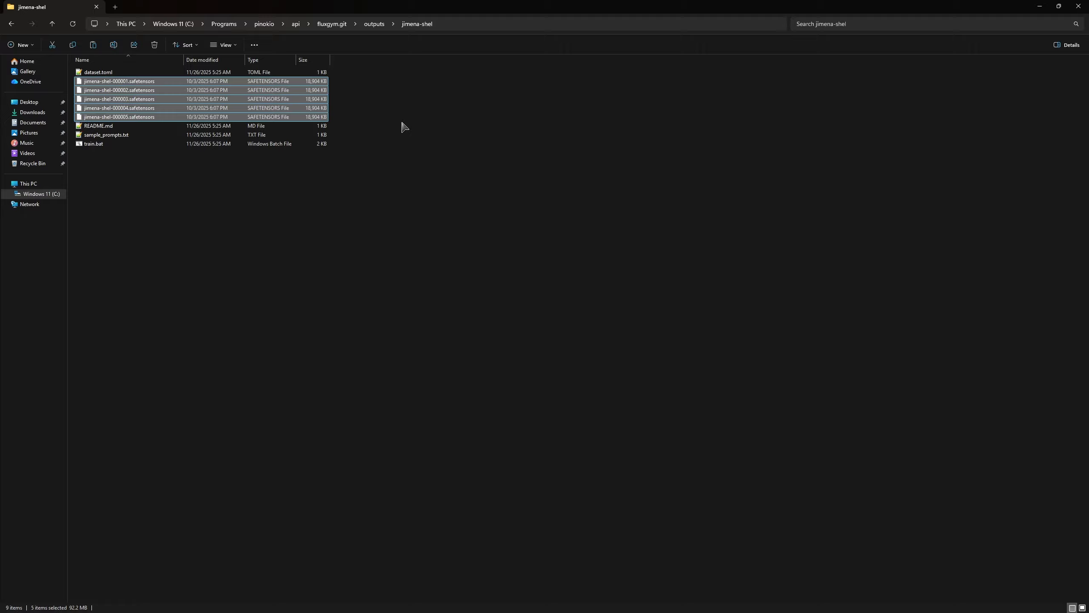
click(396, 129)
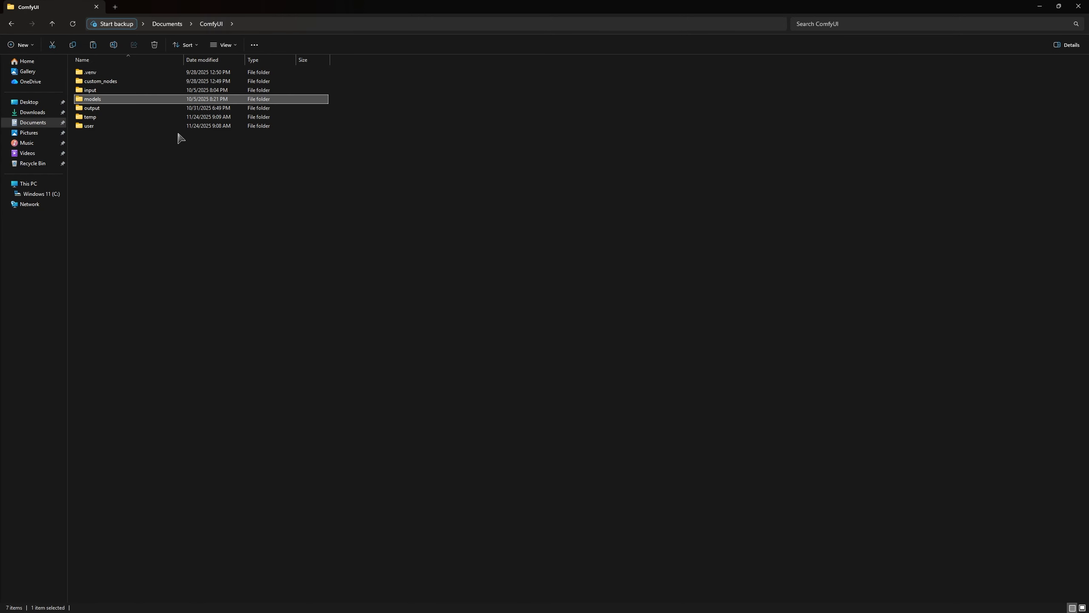
double_click(142, 100)
double_click(119, 260)
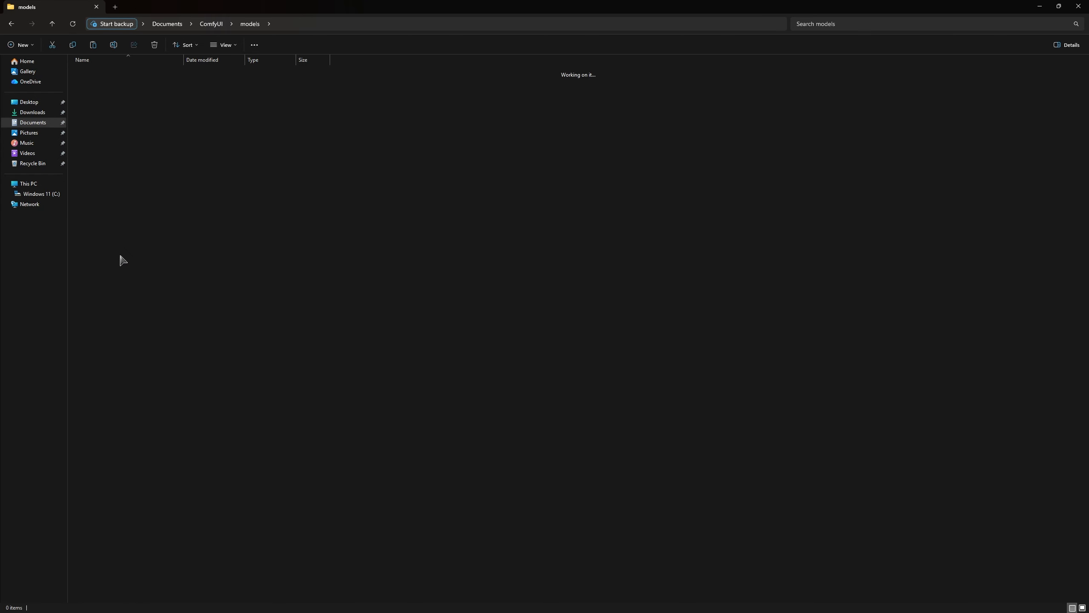
key(ctrl+v)
key(alt+Tab)
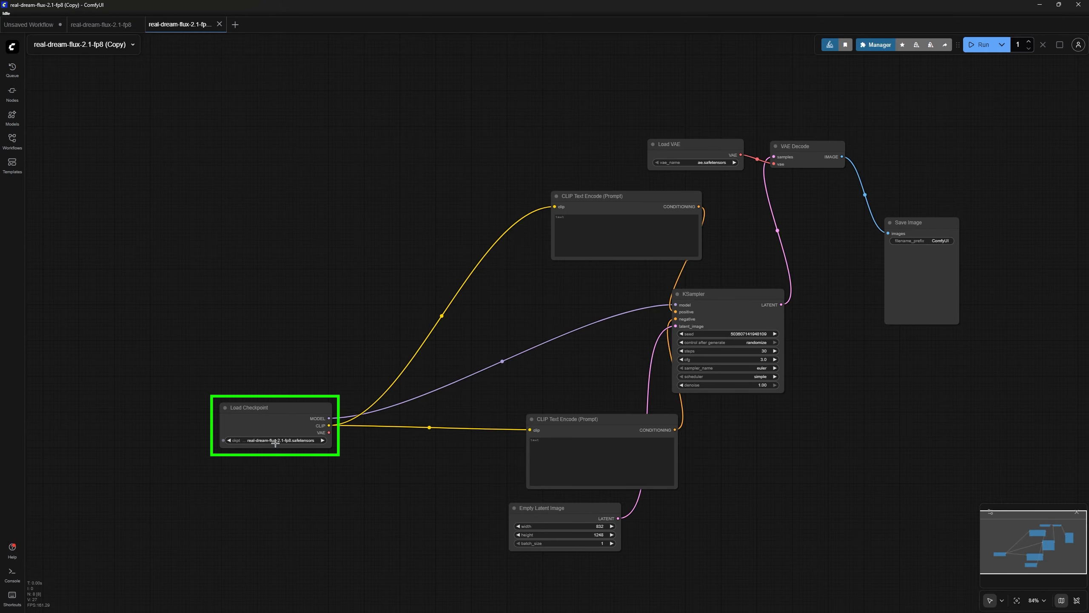
scroll(431, 353, up, 1)
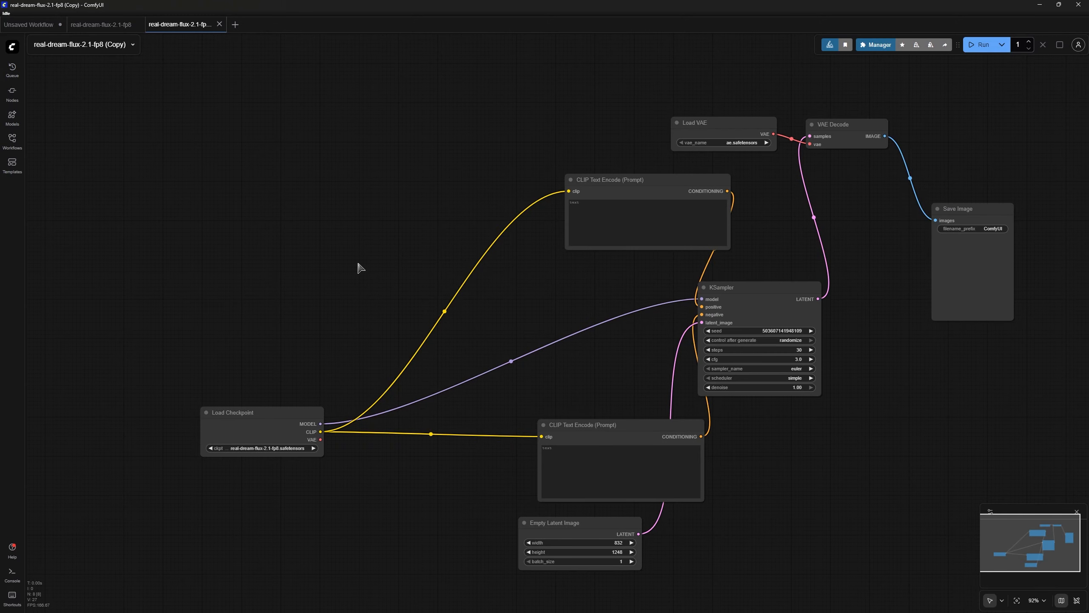
click(12, 92)
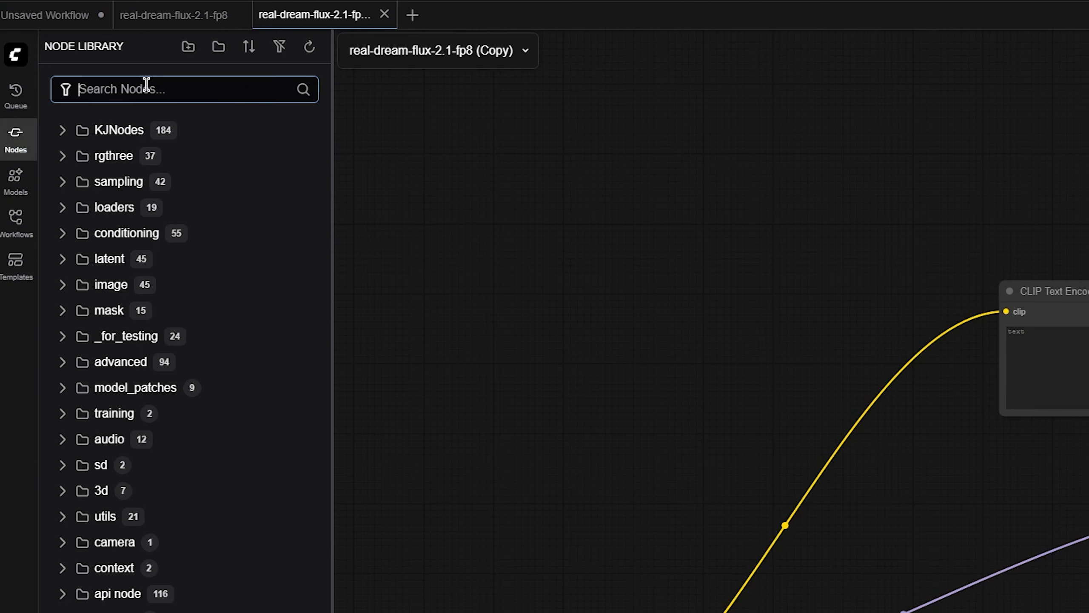
text(load lora)
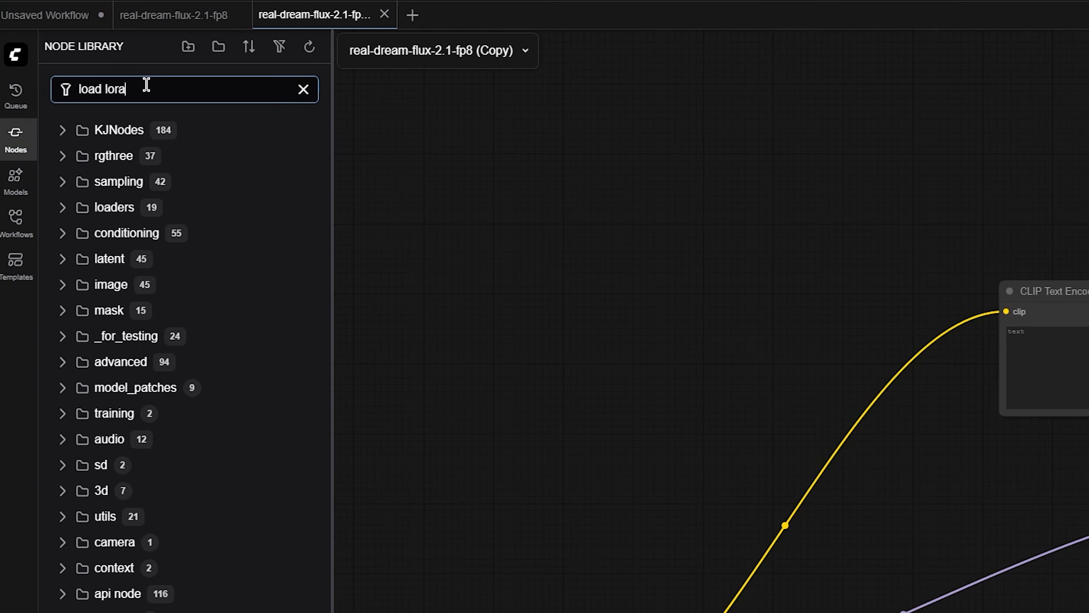
mouse_move(143, 163)
drag(143, 161, 596, 369)
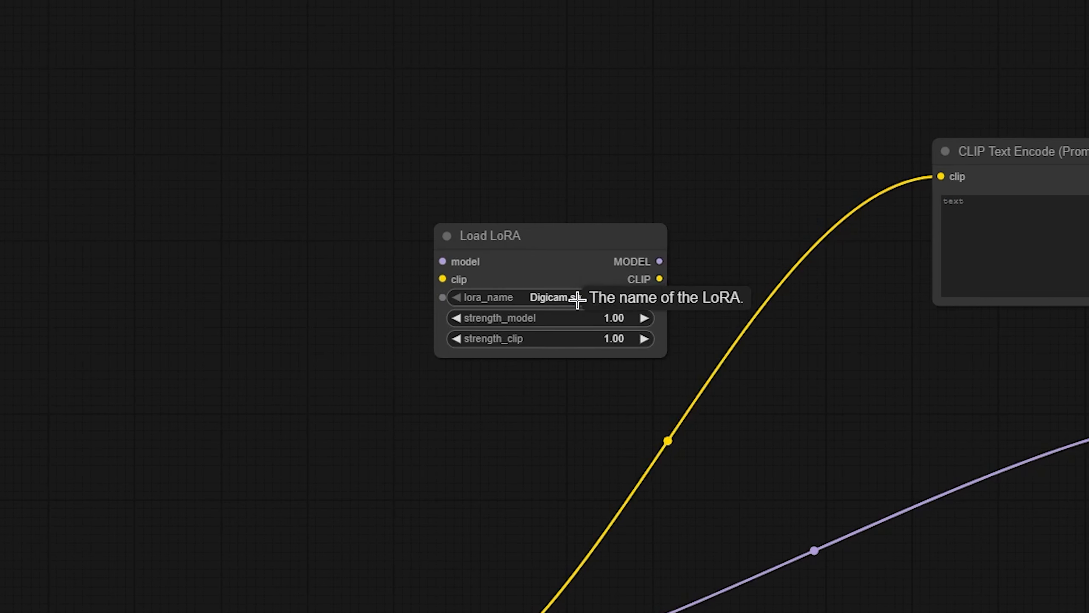
click(403, 246)
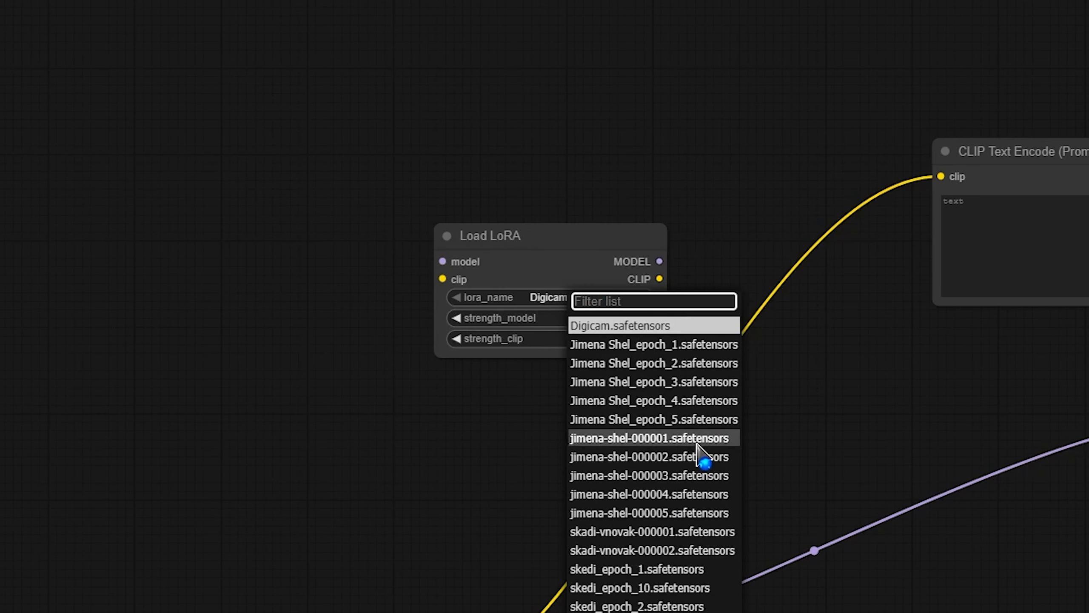
click(691, 494)
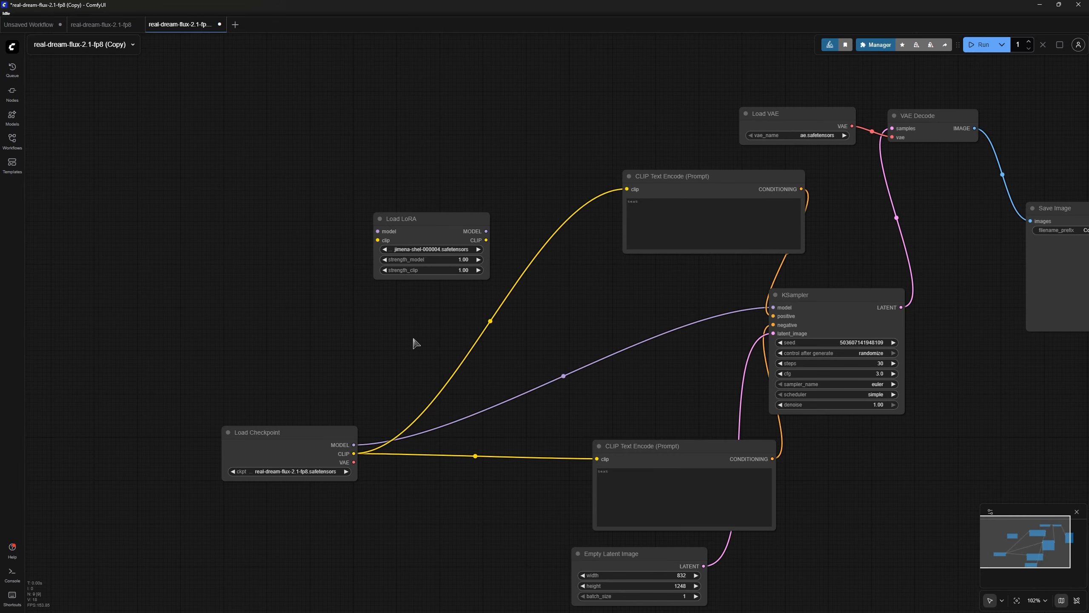
- Route the checkpoint's MODEL through Load LoRA into the KSampler
drag(301, 432, 310, 356)
click(377, 389)
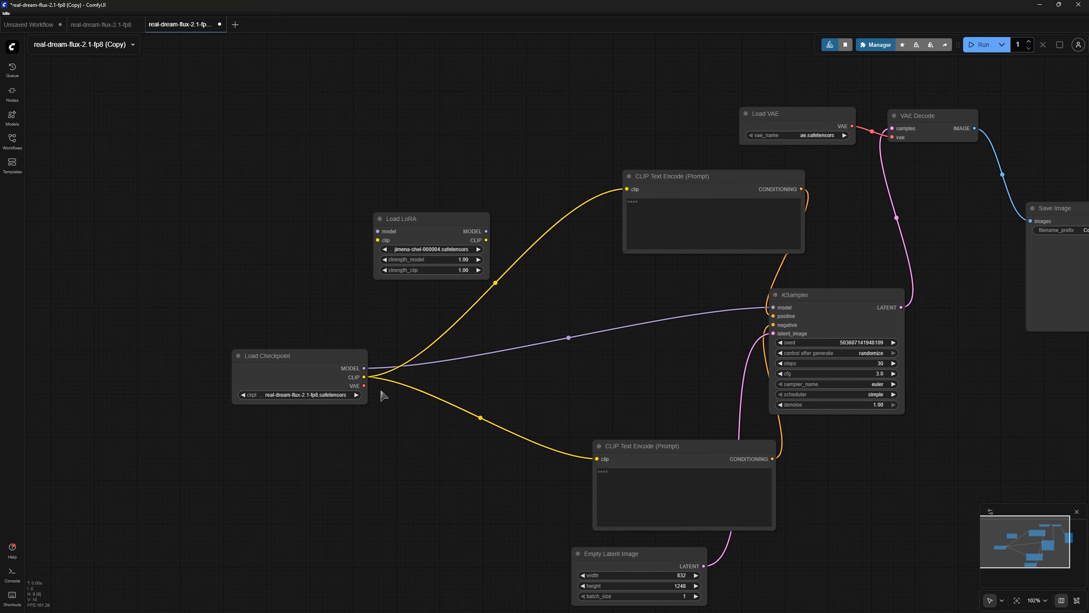
click(482, 420)
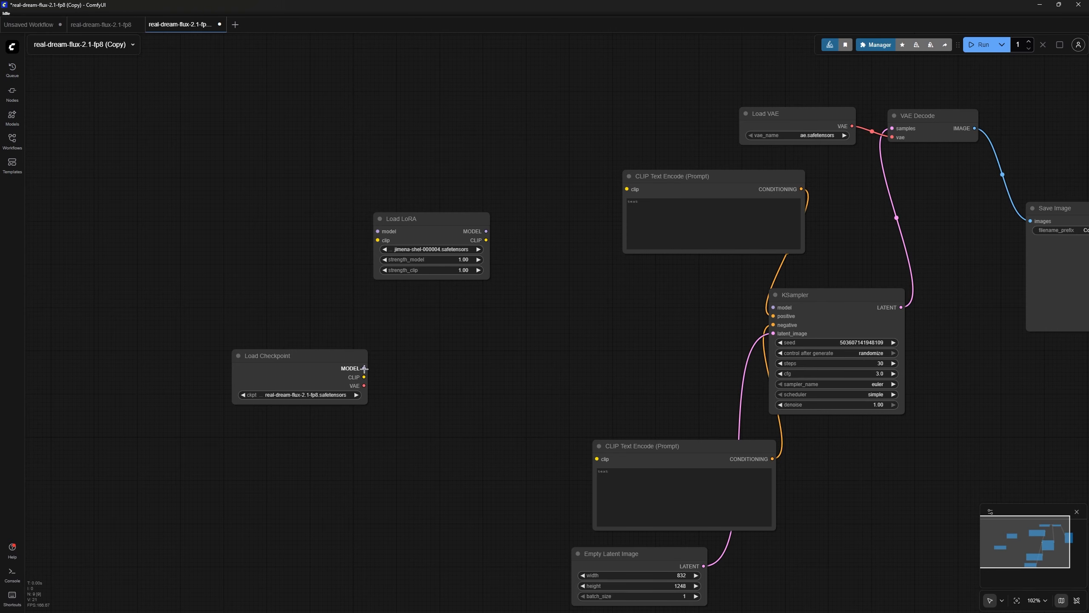
drag(364, 368, 378, 232)
drag(487, 231, 770, 306)
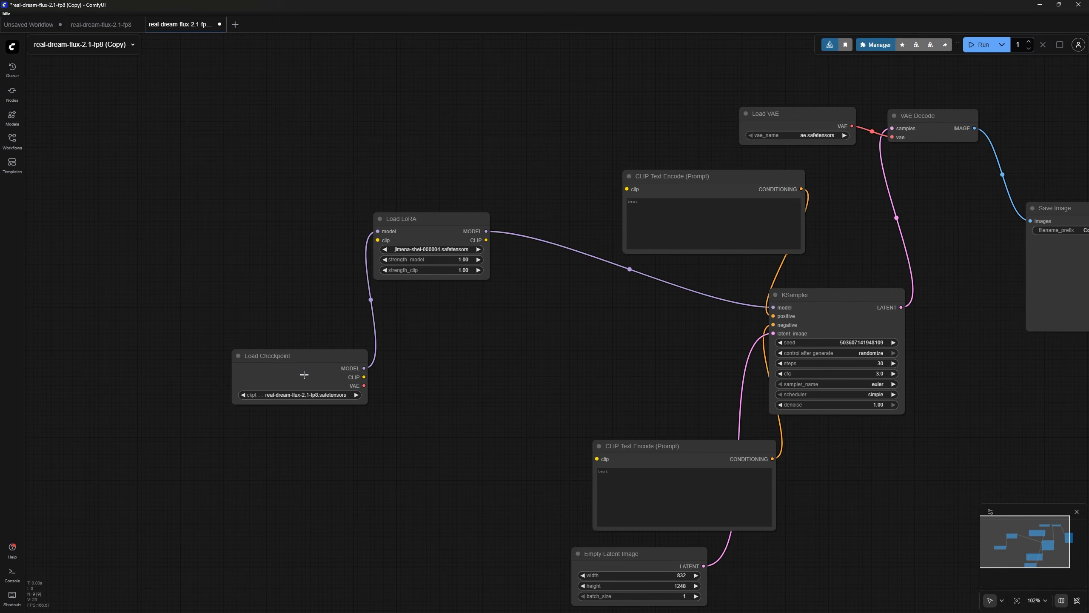
- Route the checkpoint's CLIP through Load LoRA into both CLIP Text Encode nodes
drag(365, 377, 377, 242)
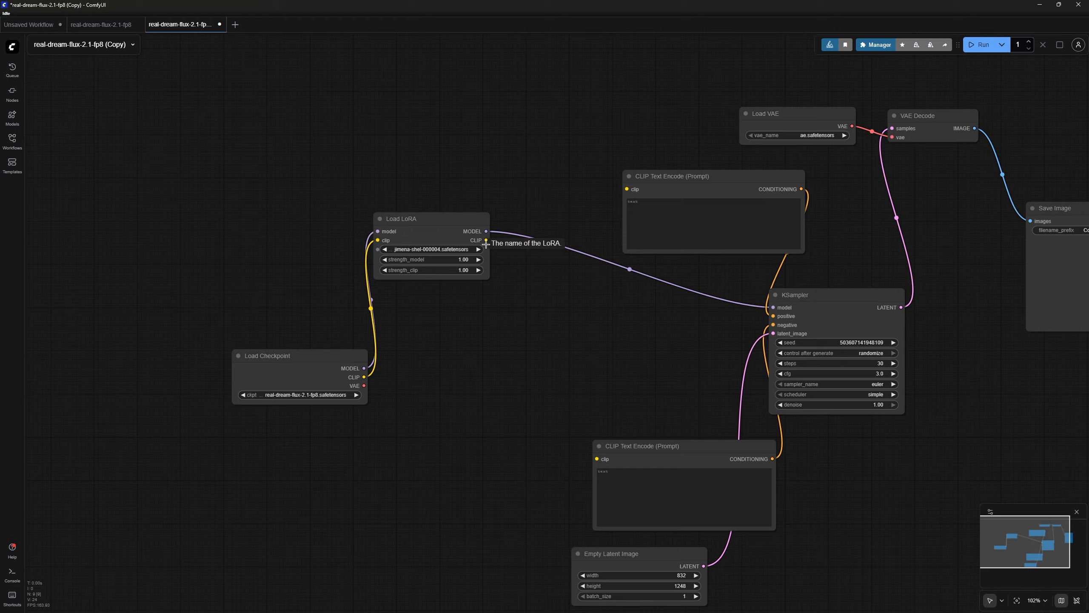
drag(487, 242, 596, 458)
click(672, 228)
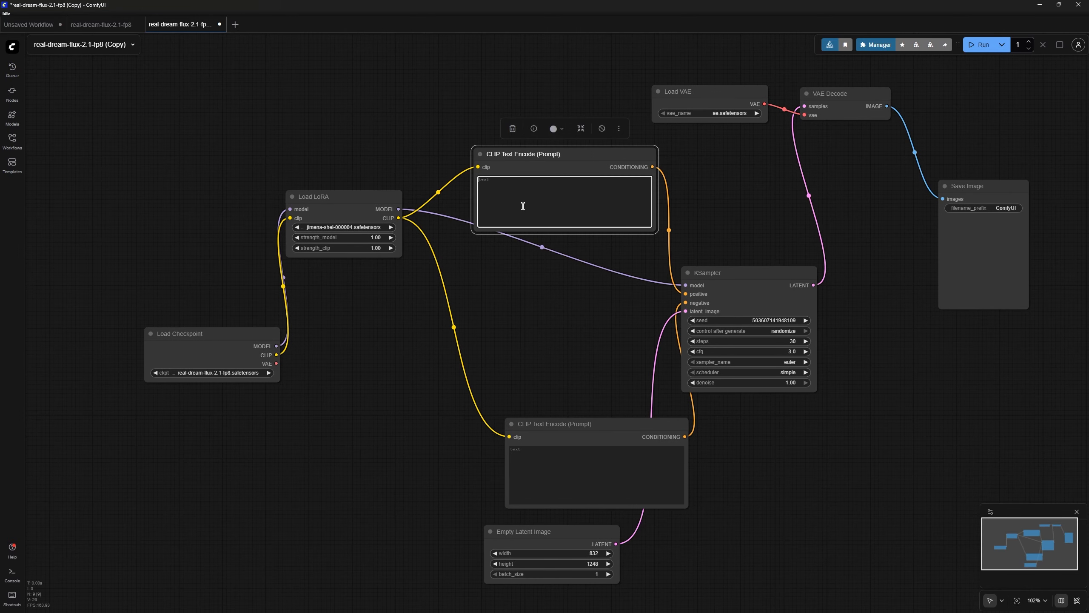
- Paste the couch-in-cozy-living-room prompt as the positive prompt, save, and run the workflow
text(girl reclining on a couch with one arm propped under head, elegant blouse and skirt, cozy living room interior, relaxed lounge pose.)
scroll(507, 207, up, 4)
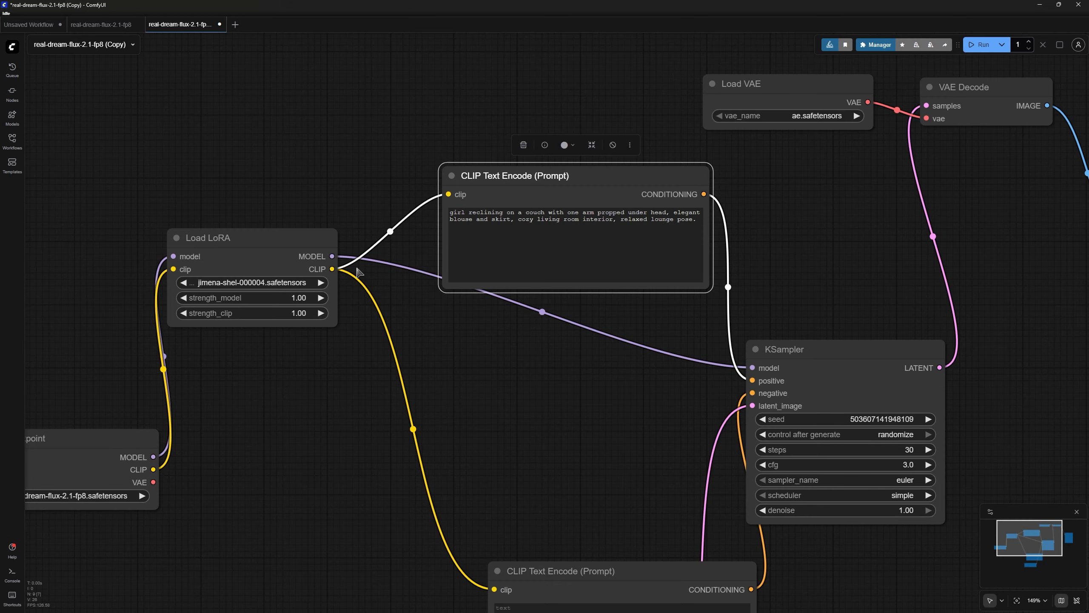
key(ctrl+s)
scroll(492, 363, down, 4)
click(980, 51)
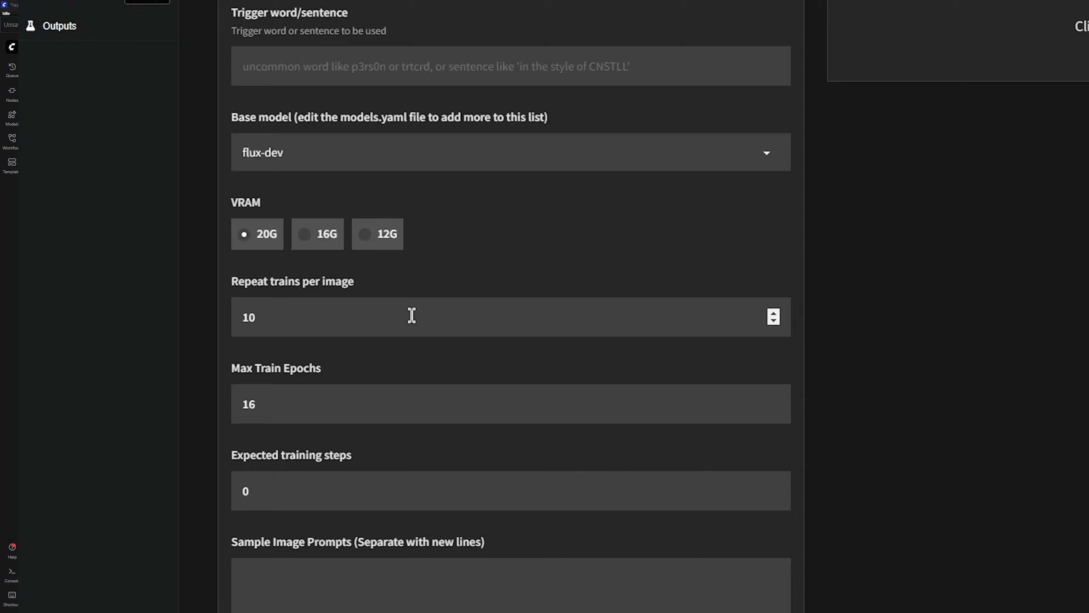
- Raise the repeat trains per image value, trying 20 and 30, ending at 40
key(BackSpace)
key(BackSpace)
text(20)
key(BackSpace)
key(BackSpace)
text(30)
key(BackSpace)
key(BackSpace)
text(40)
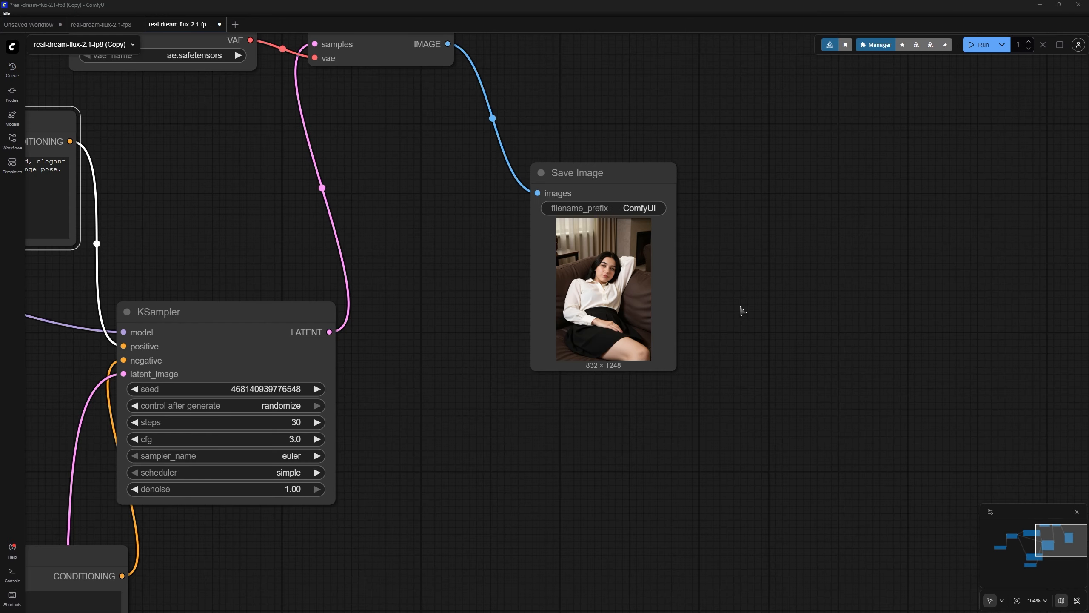